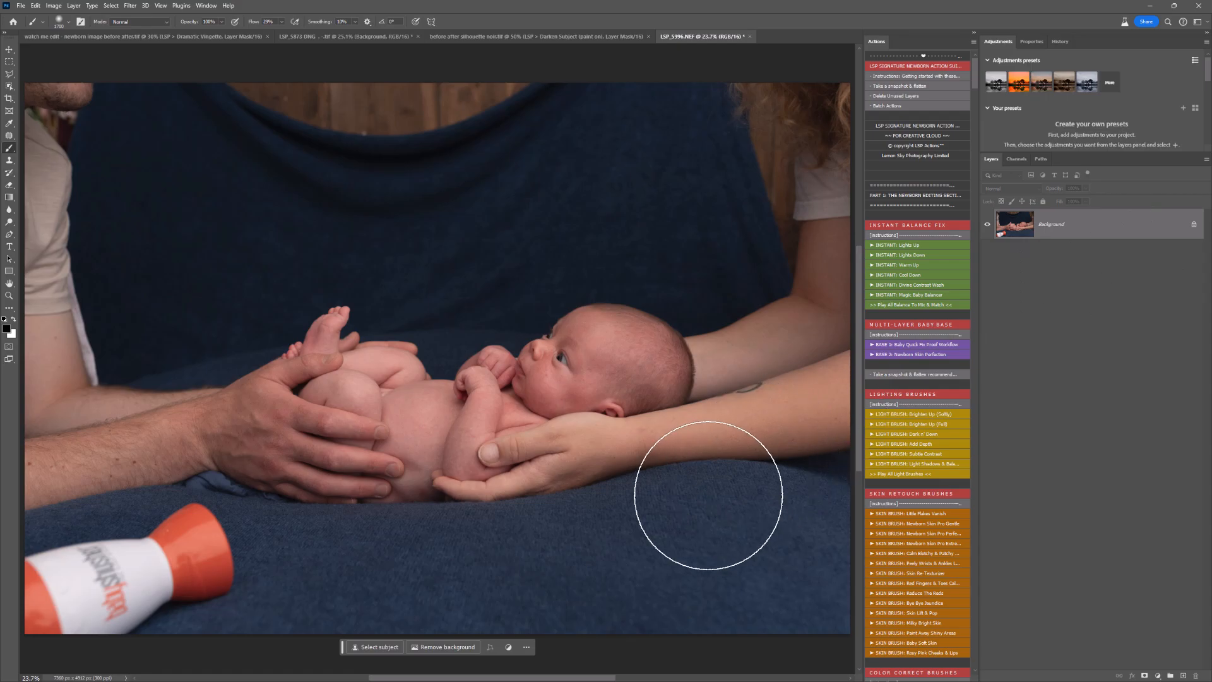
- Browse the newborn action set and create a duplicate fixing layer above the background
scroll(708, 496, down, 2)
scroll(707, 495, up, 1)
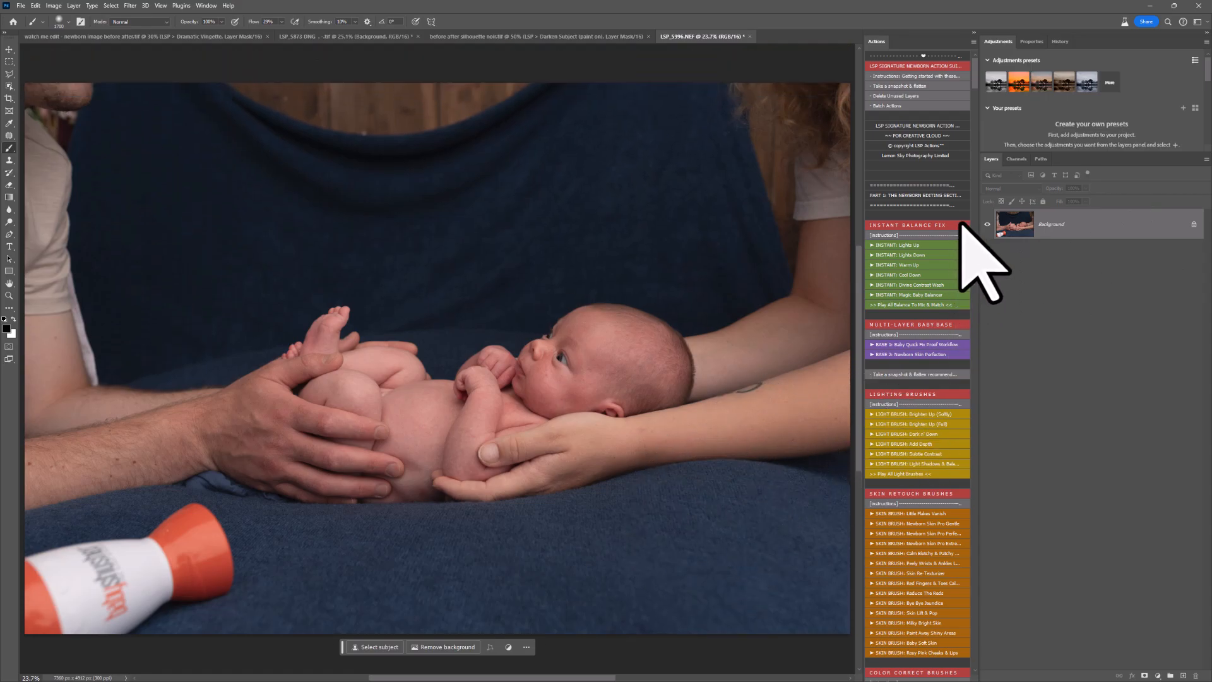
drag(975, 76, 973, 113)
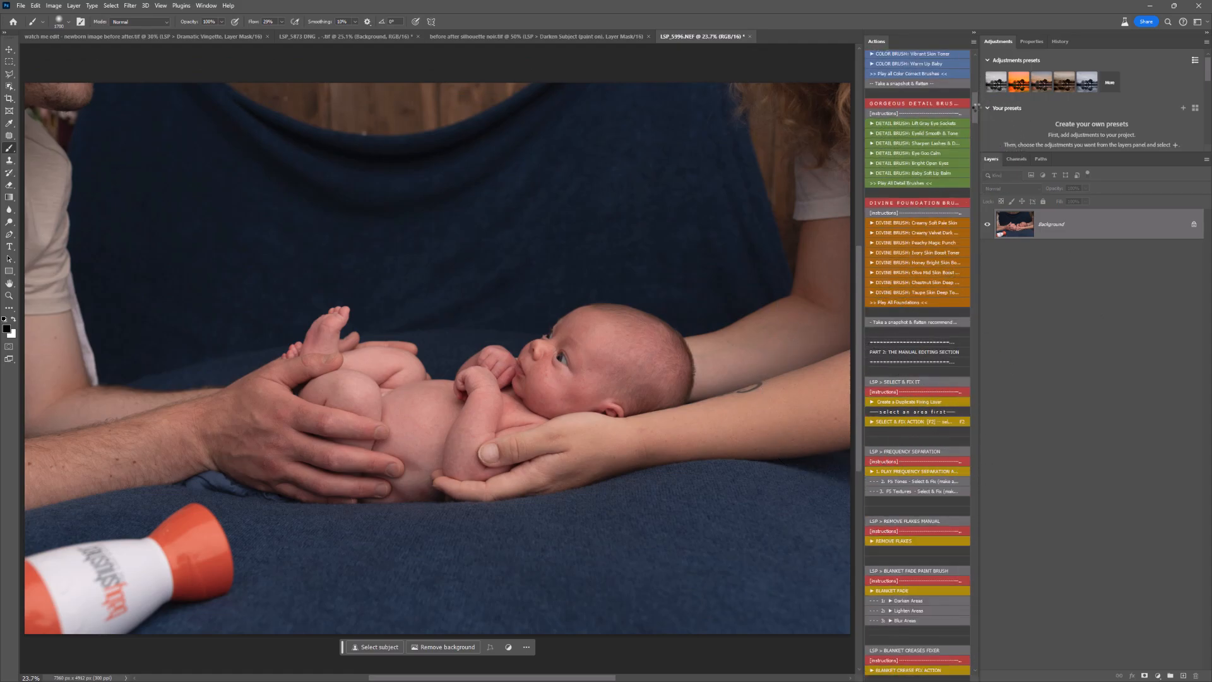
drag(974, 109, 978, 74)
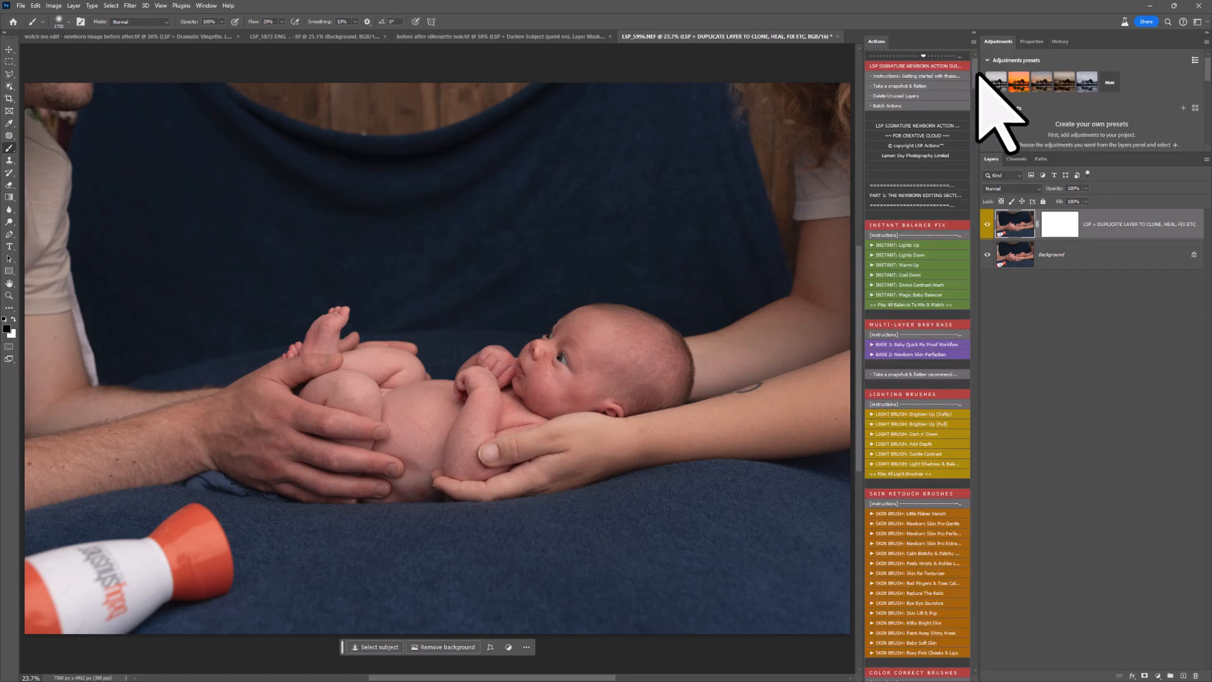
- Outline the white-noise bottle and the exposed wood above the blanket, removing each with the SELECT & FIX action
key(j)
drag(979, 76, 977, 76)
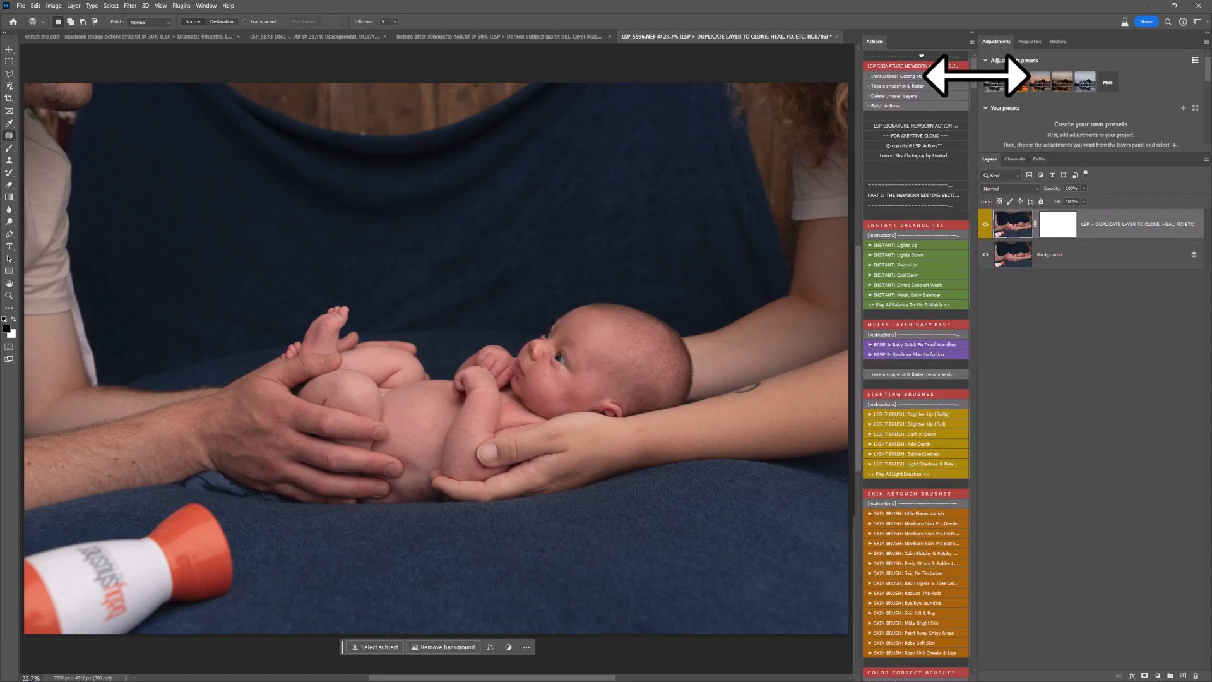
scroll(976, 100, down, 15)
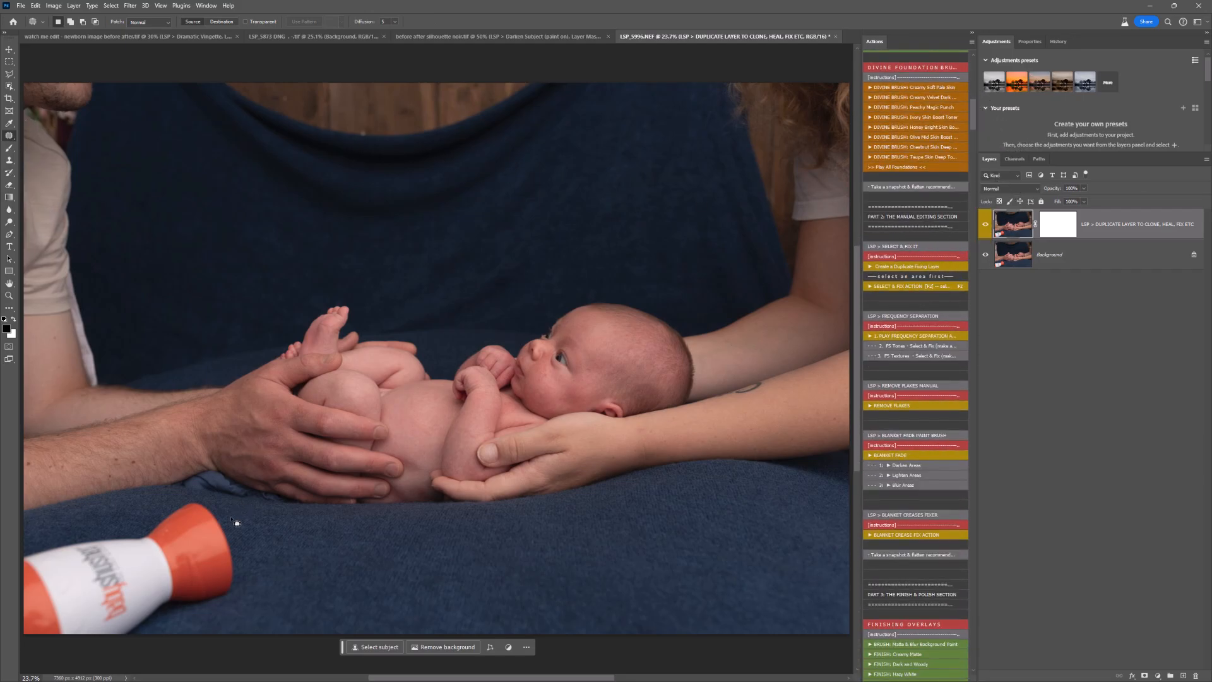
mouse_move(235, 523)
mouse_down()
mouse_move(243, 567)
mouse_move(132, 649)
mouse_up()
drag(181, 502, 208, 499)
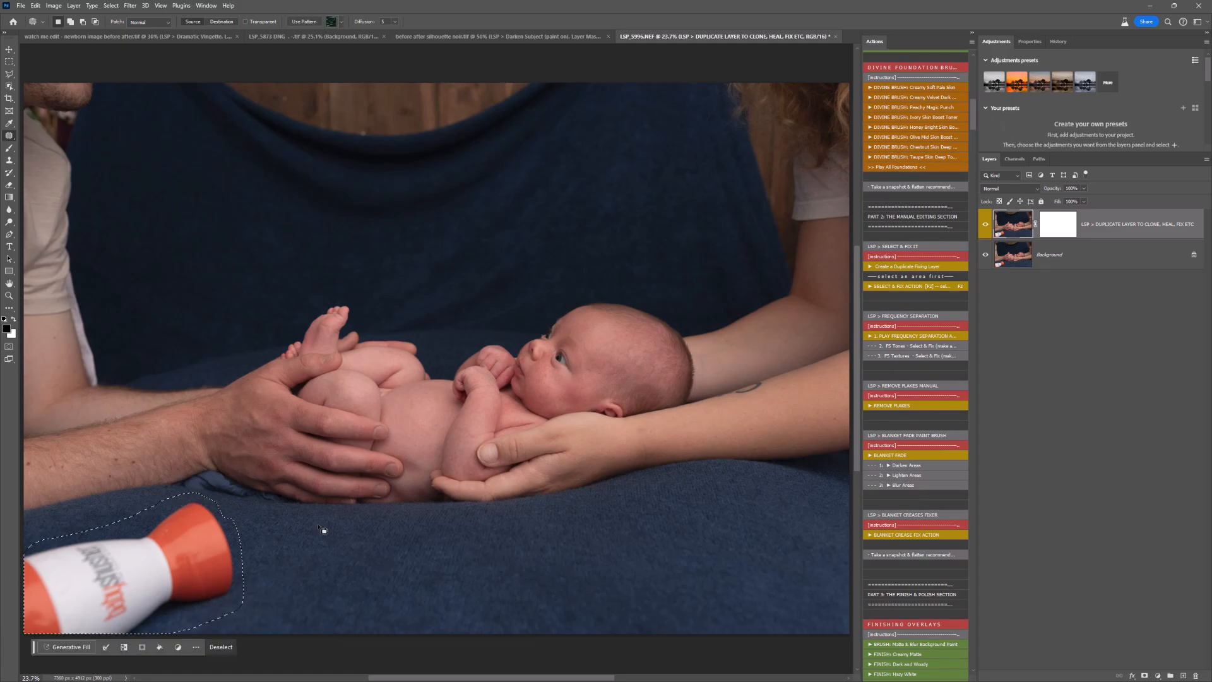
click(898, 287)
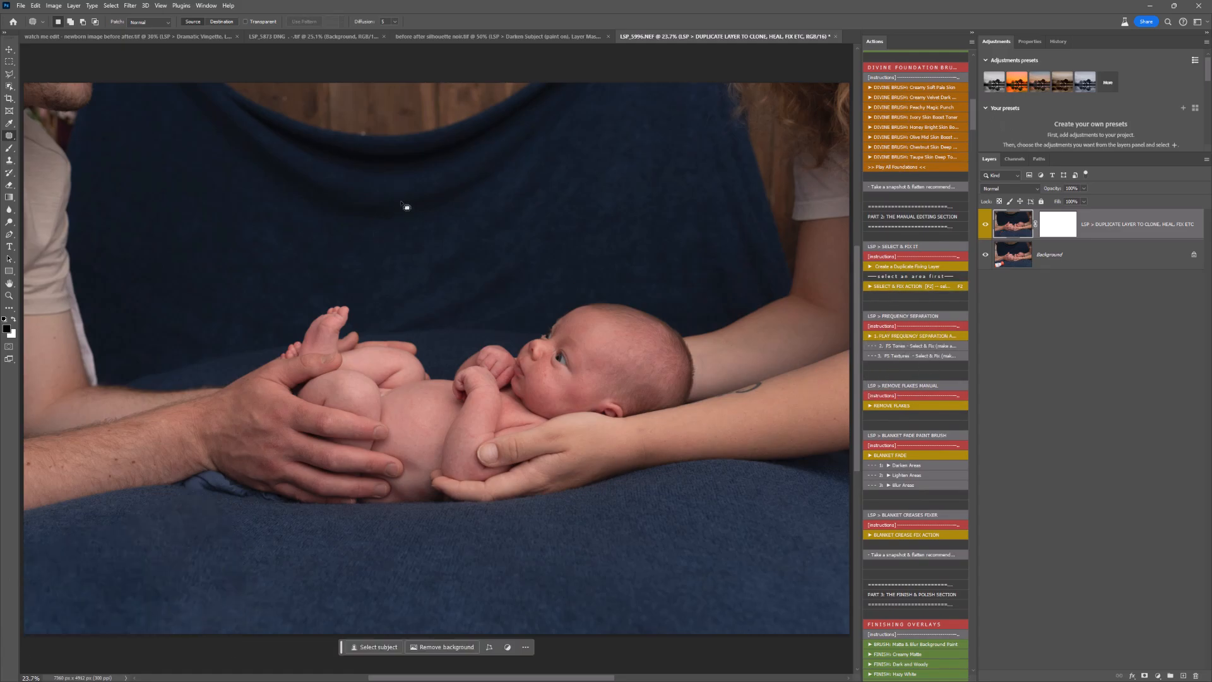
mouse_move(576, 83)
mouse_down()
mouse_move(473, 146)
mouse_move(400, 49)
mouse_move(587, 71)
mouse_up()
click(886, 285)
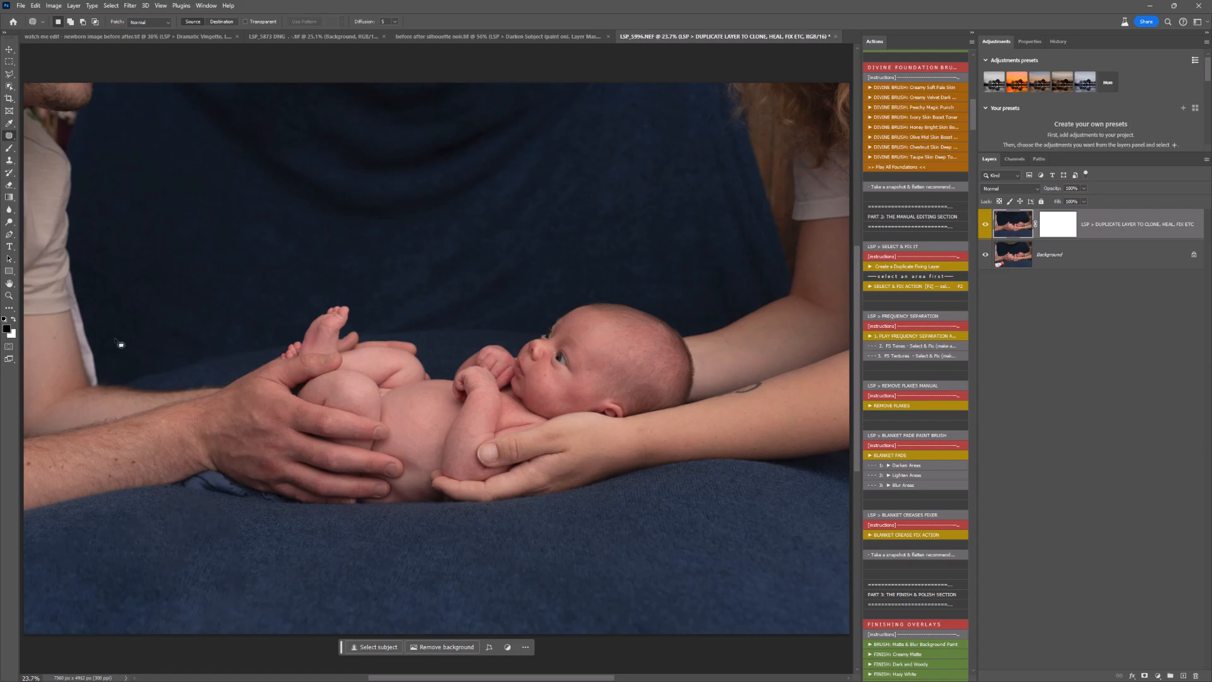
- Flatten the photo and crop it tighter around the baby and hands, rotating the image slightly counterclockwise so the baby's head sits higher
key(z)
alt+click(544, 386)
key(c)
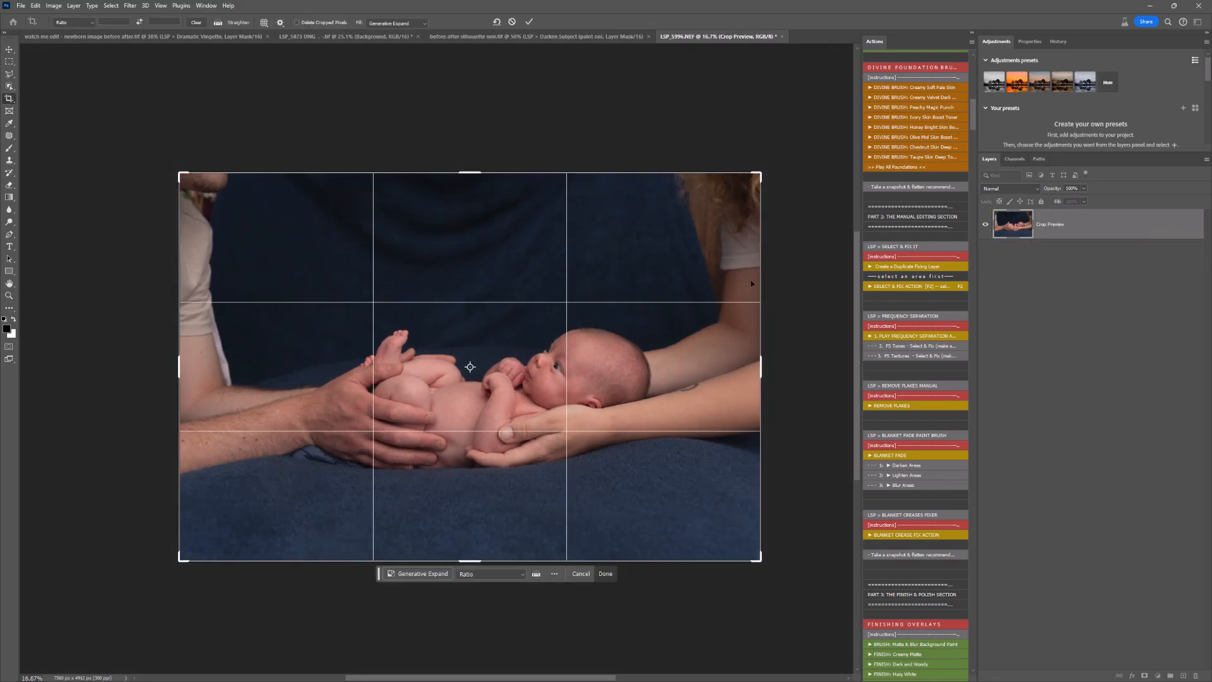
drag(760, 173, 702, 213)
drag(620, 411, 549, 436)
drag(726, 389, 736, 343)
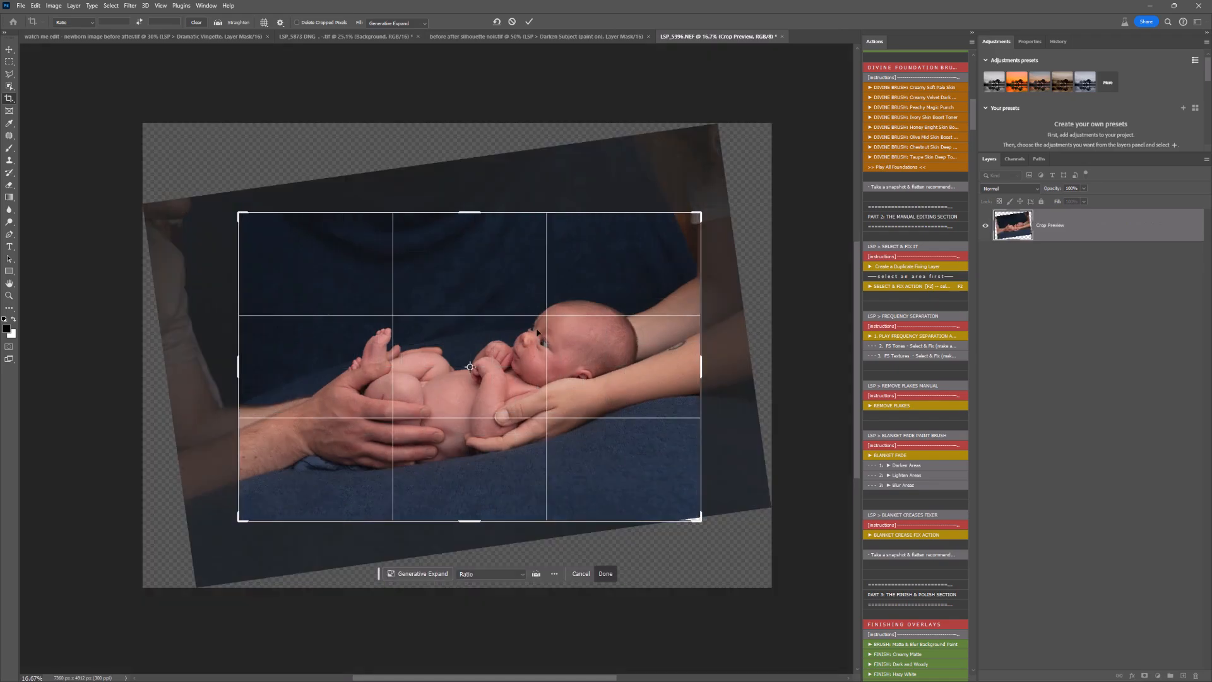
drag(552, 410, 530, 428)
drag(723, 377, 722, 385)
drag(524, 417, 524, 416)
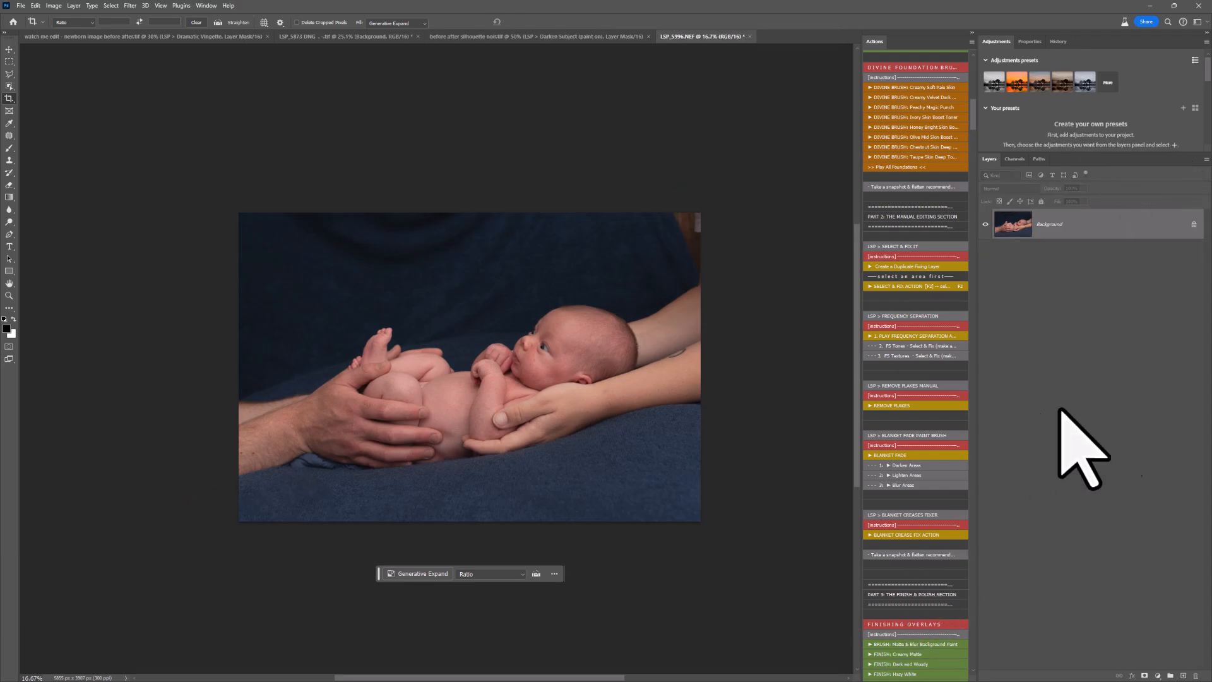
- Run the BASE 2: Newborn Skin Perfection action on the cropped photo
key(z)
drag(549, 360, 584, 391)
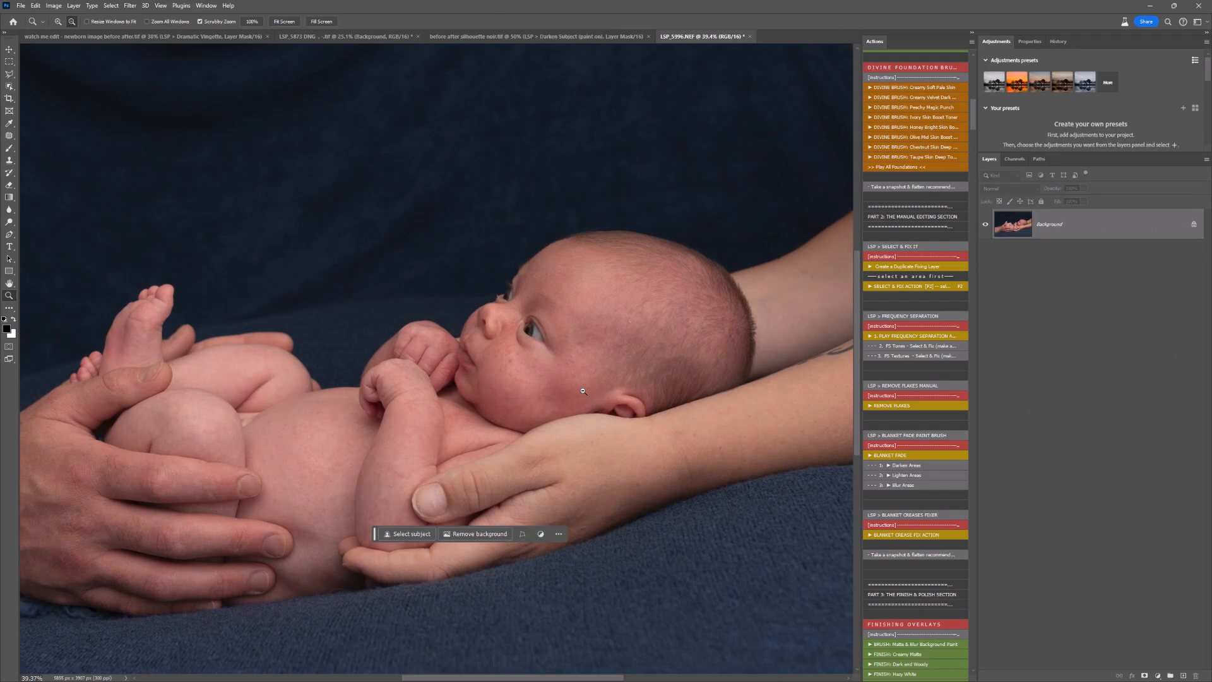
drag(974, 109, 978, 74)
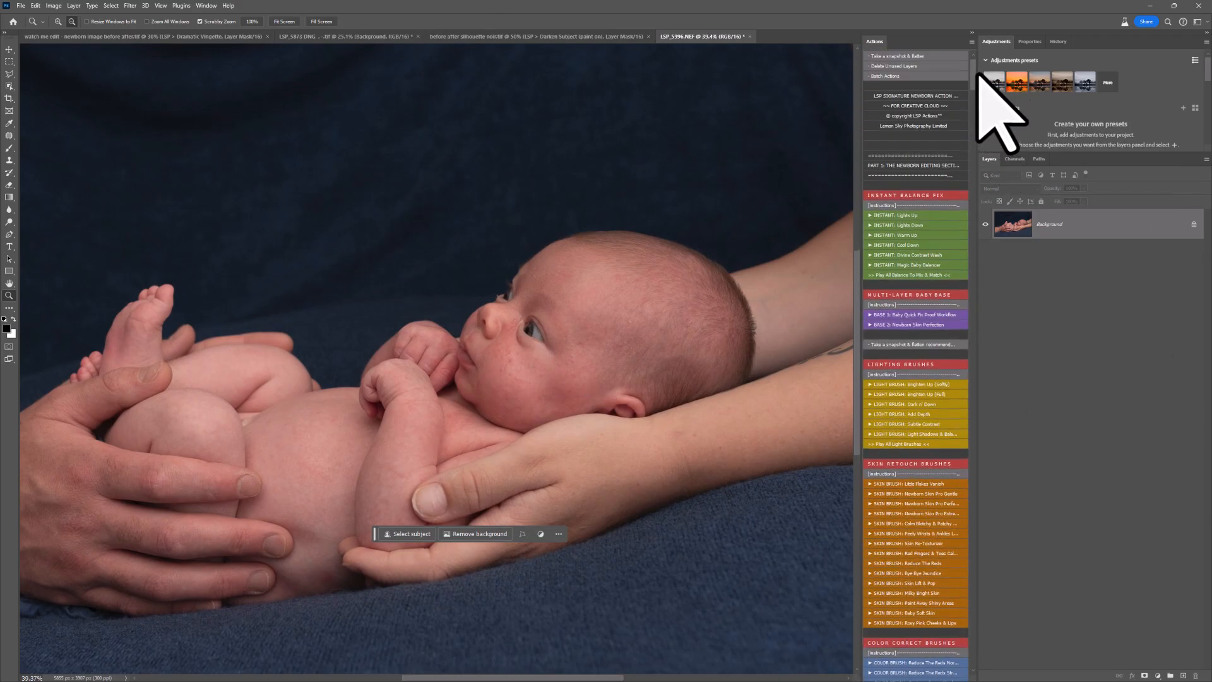
scroll(899, 272, down, 4)
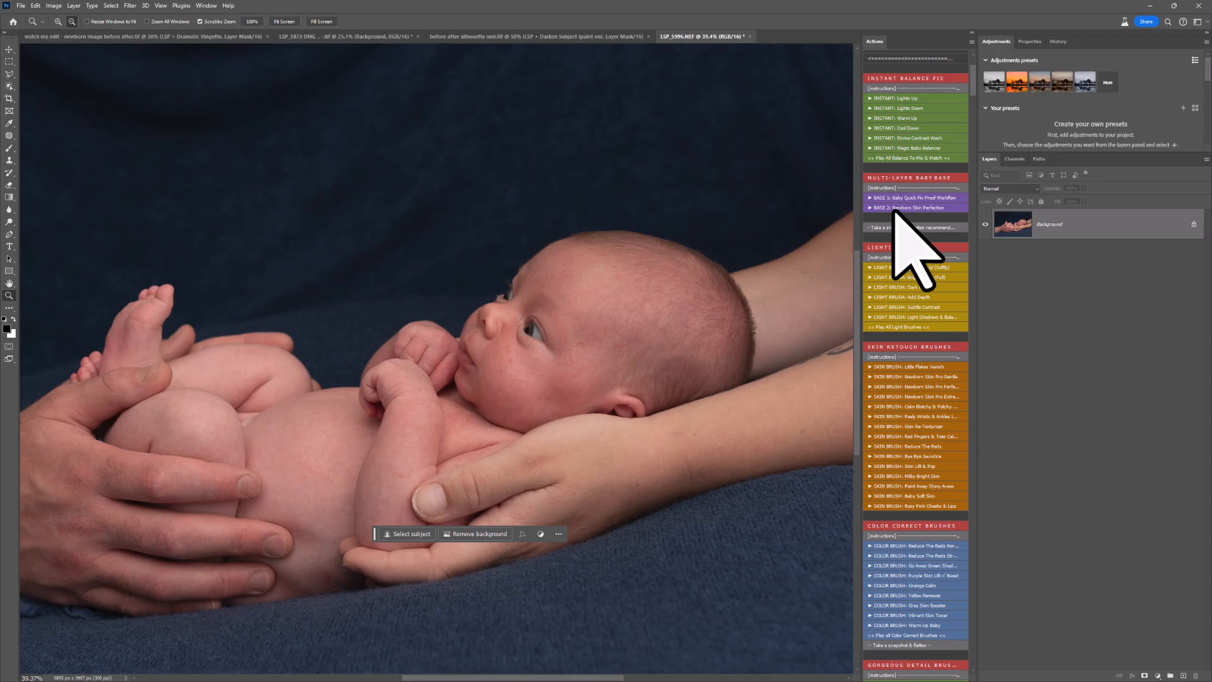
click(893, 212)
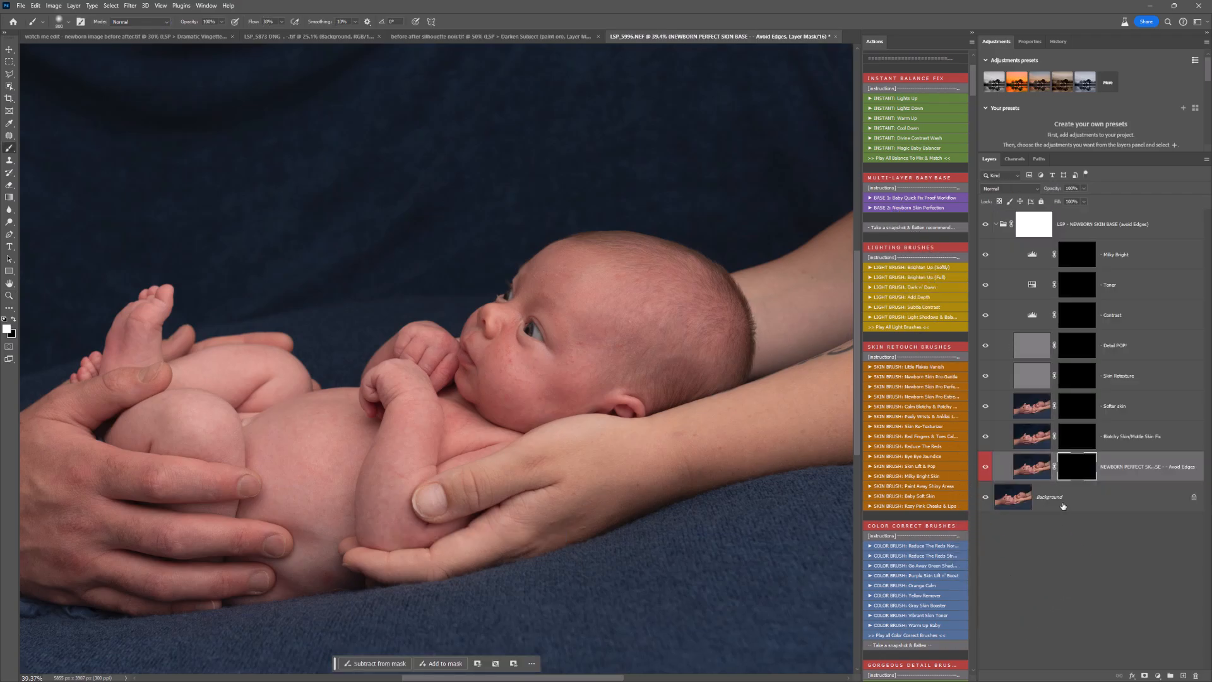
- Reduce the brush size and paint white on the Newborn Perfect Skin Base mask over the baby's forehead, cheeks and chin
right_click(580, 320)
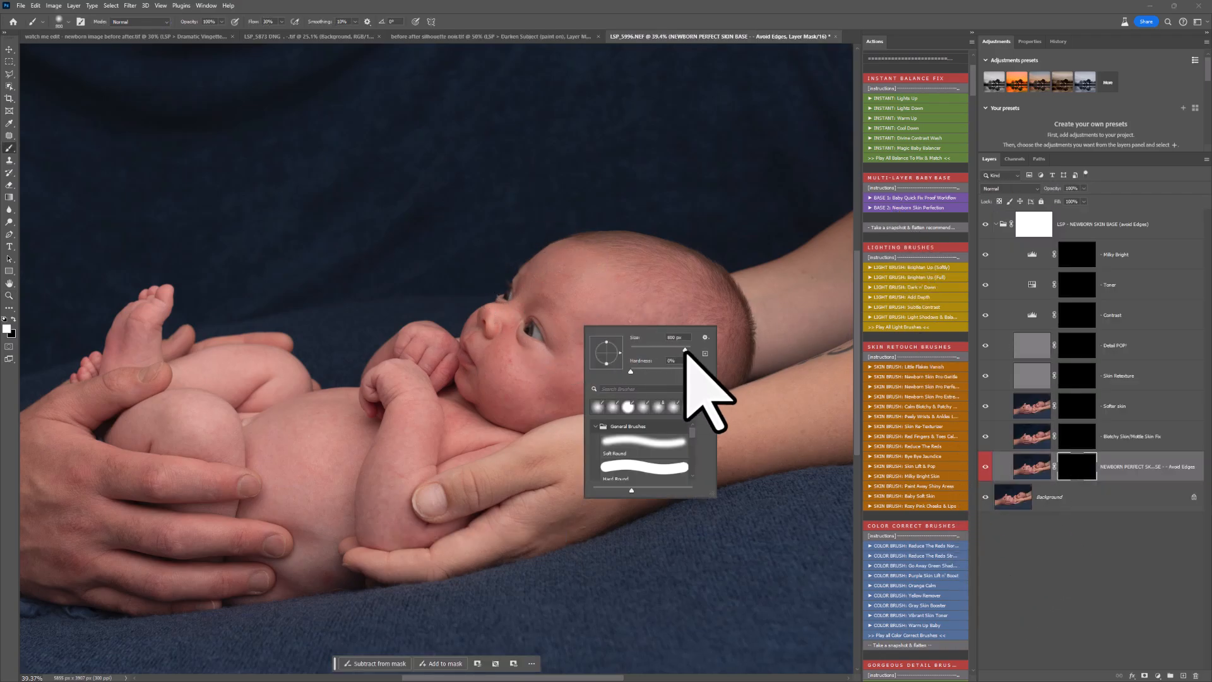
drag(685, 350, 678, 349)
click(574, 289)
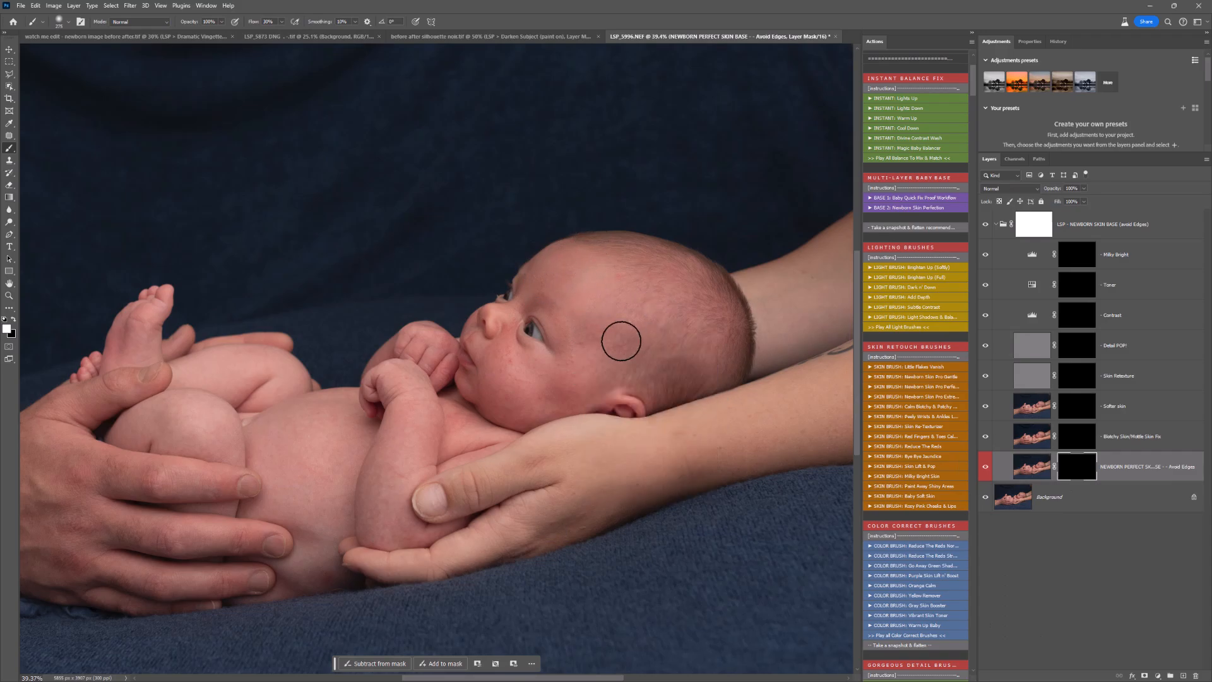
mouse_move(630, 305)
mouse_down()
mouse_move(584, 360)
mouse_move(506, 349)
mouse_up()
key(z)
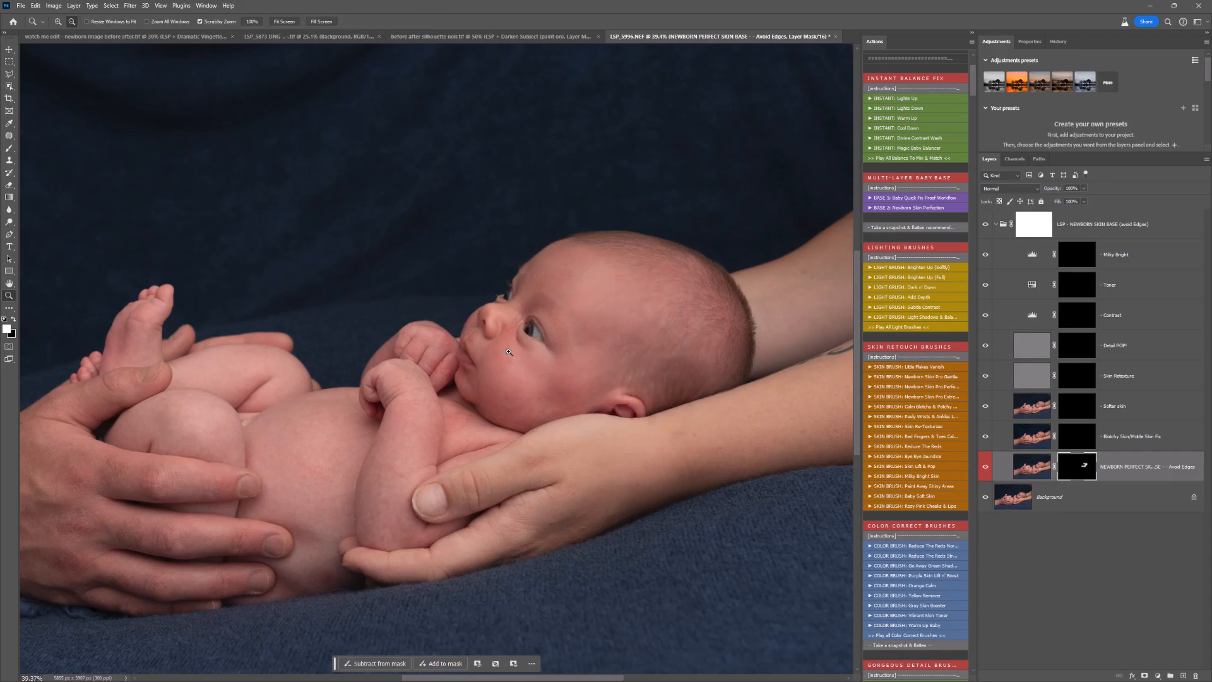
click(507, 351)
click(508, 351)
key(b)
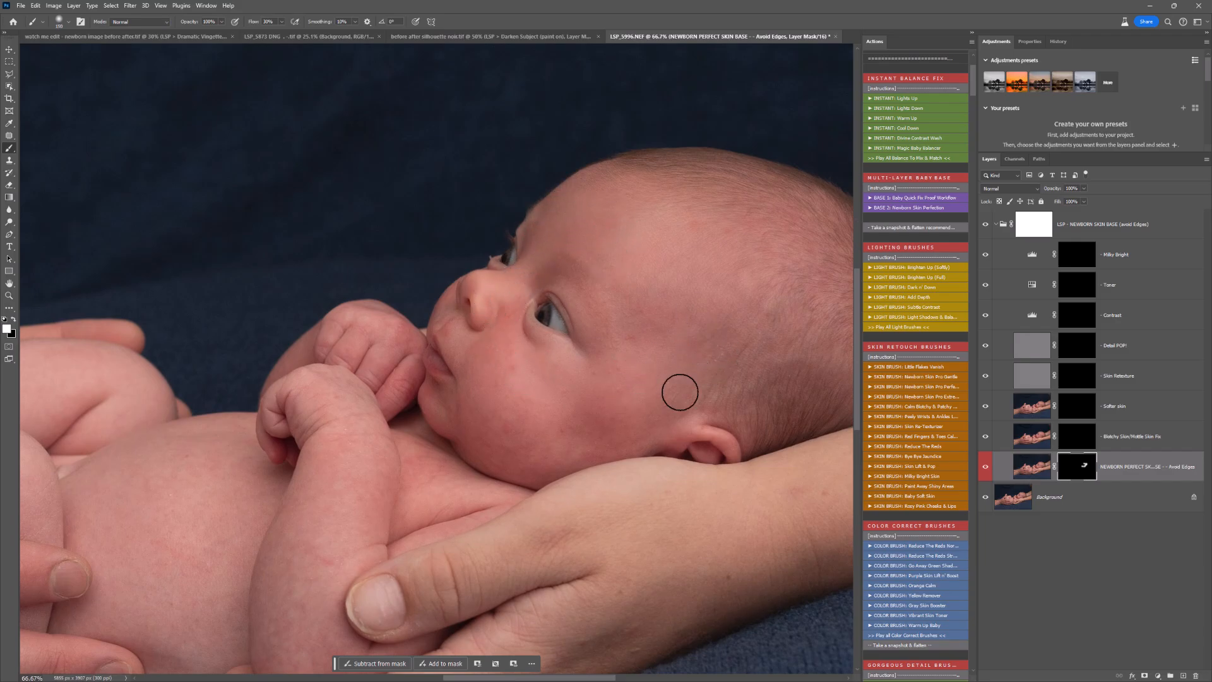
mouse_move(508, 435)
mouse_down()
mouse_move(499, 356)
mouse_move(510, 370)
mouse_move(495, 432)
mouse_up()
mouse_move(478, 491)
mouse_down()
mouse_move(425, 491)
mouse_move(427, 411)
mouse_up()
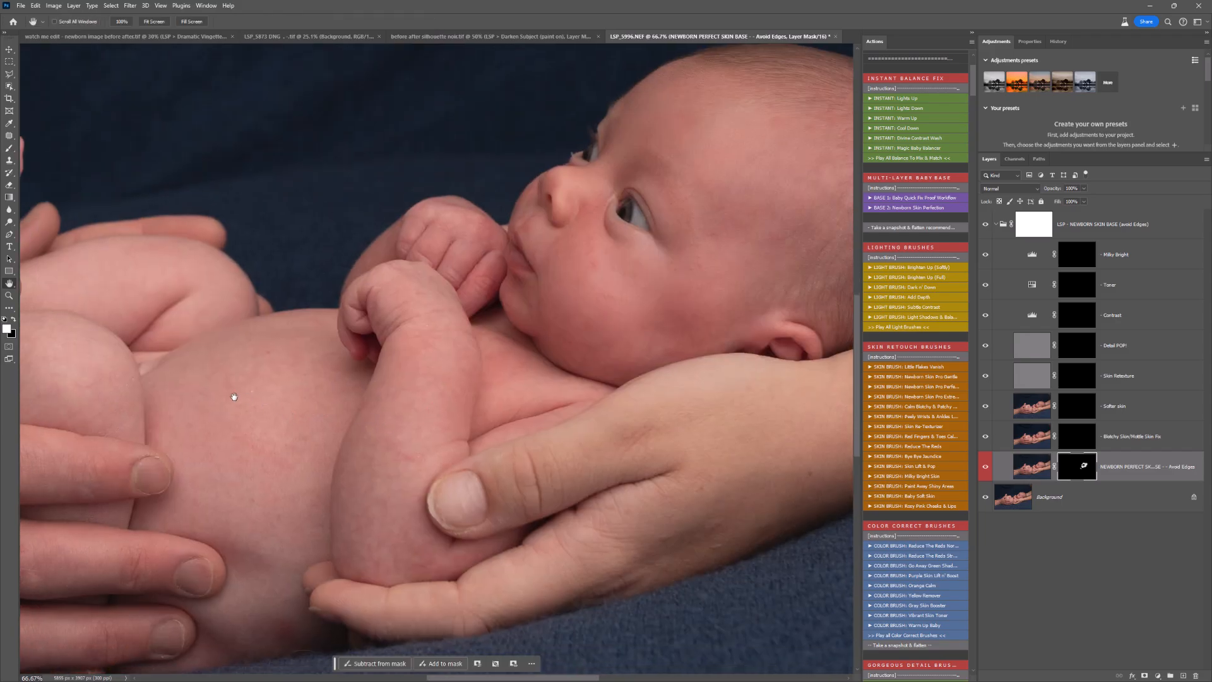
- Paint the Newborn Perfect Skin Base mask over the baby's legs, arm and tummy, enlarging the brush for the broad areas
drag(233, 397, 452, 348)
key(b)
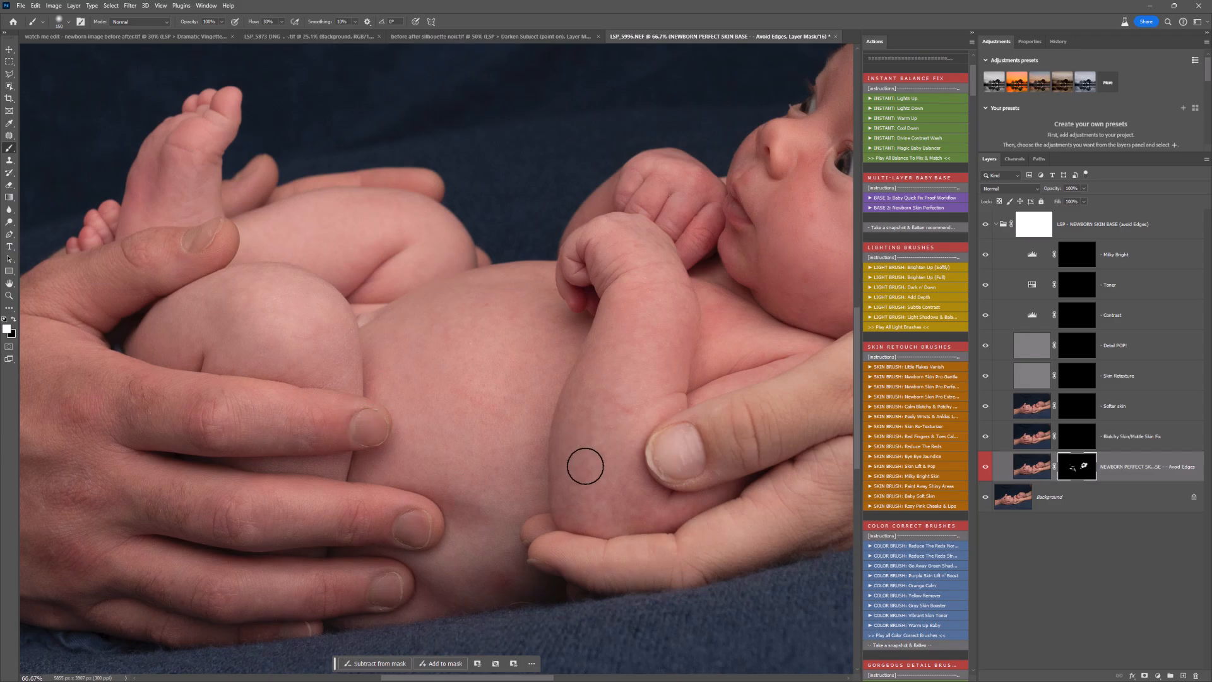
drag(643, 460, 509, 460)
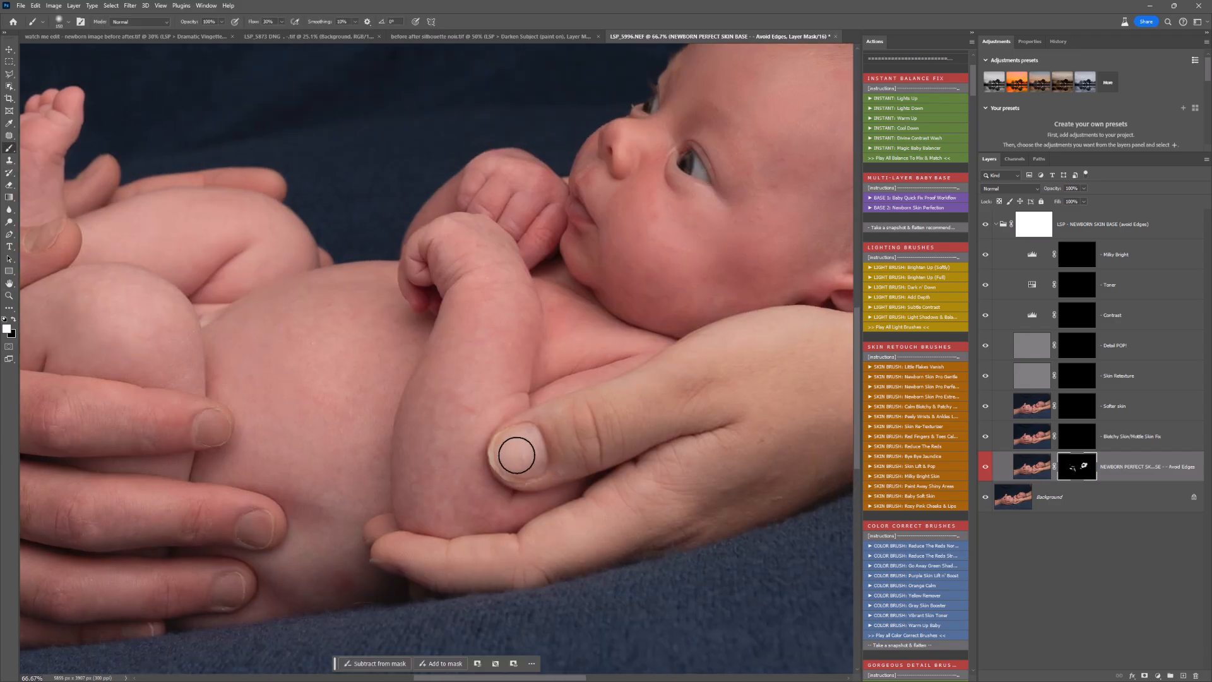
right_click(745, 439)
drag(819, 458, 828, 458)
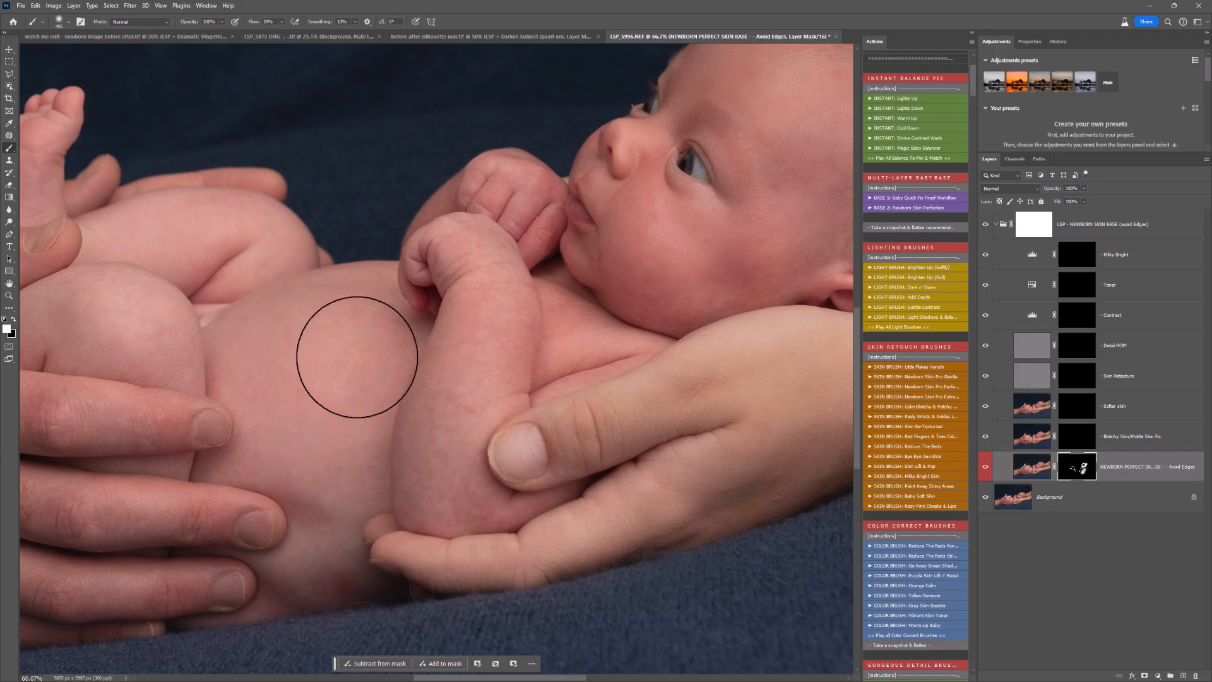
key(space)
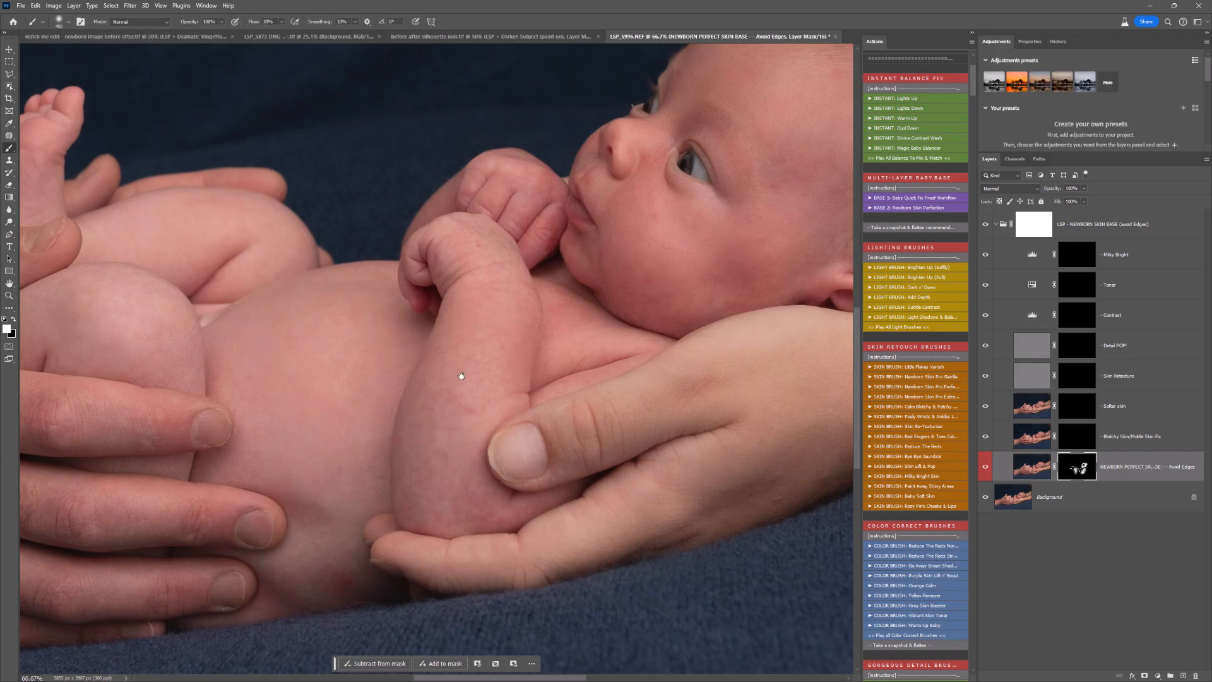
- Adjust the brush size and continue painting the perfect skin base over the baby's arm, upper body and head
key(bracketleft)
key(bracketleft)
key(bracketleft)
key(bracketleft)
key(bracketleft)
key(bracketleft)
key(bracketleft)
key(bracketleft)
key(bracketright)
key(bracketright)
key(bracketright)
key(bracketright)
key(bracketright)
key(bracketright)
key(bracketright)
key(bracketright)
key(space)
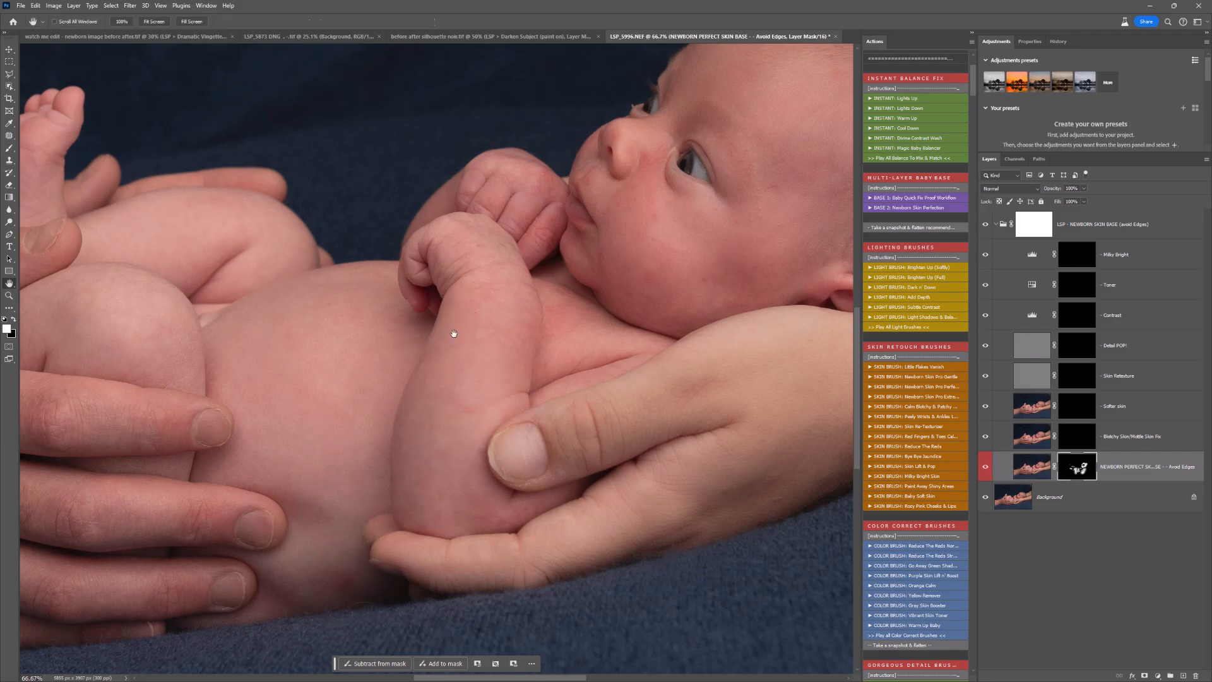
drag(452, 333, 226, 452)
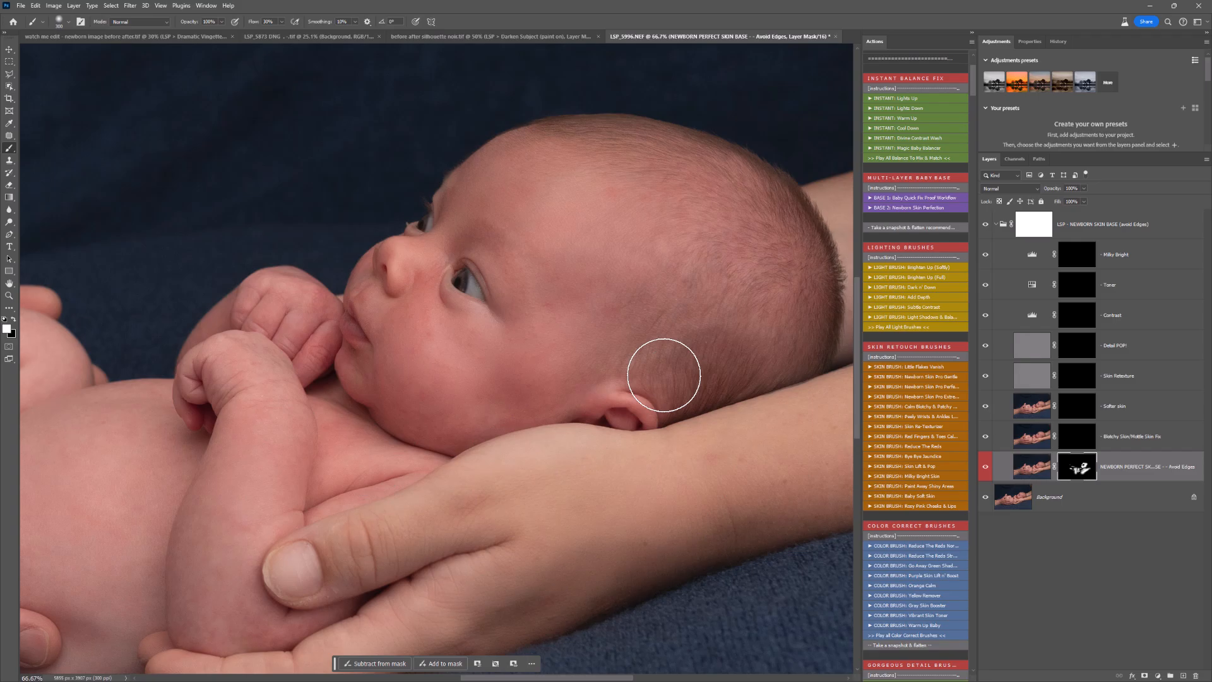
- Paint on the Blotchy Skin/Mottle Skin Fix mask over the baby's cheek and arm
click(1076, 436)
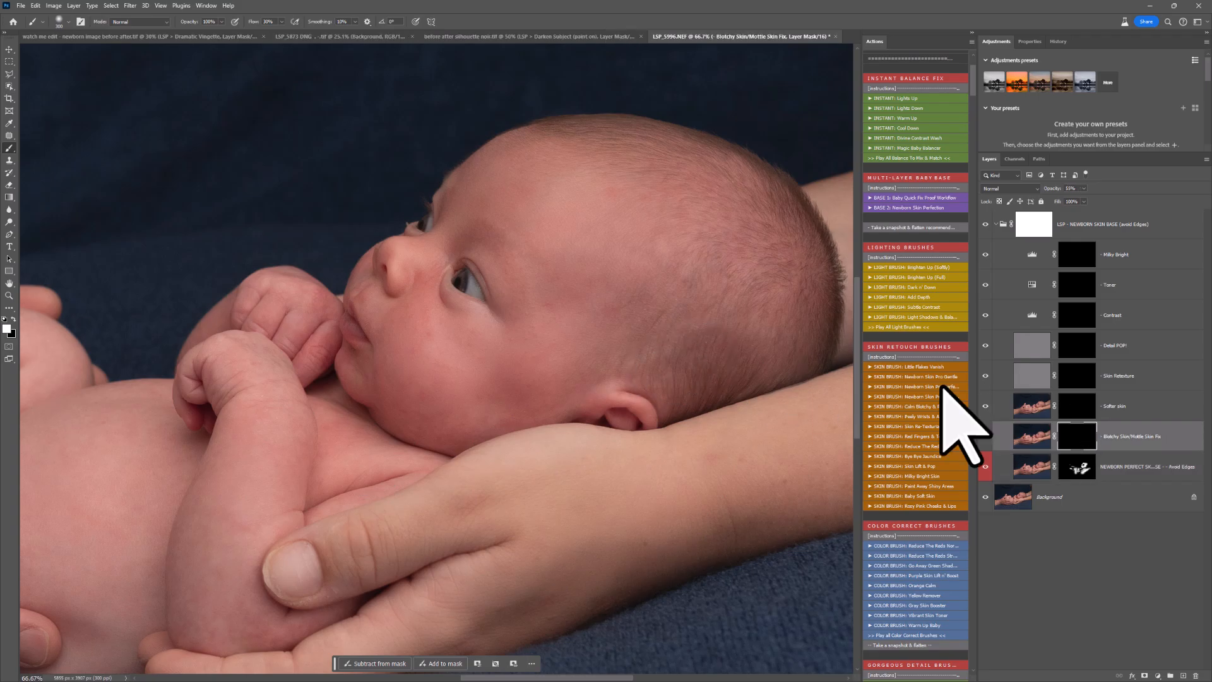
drag(420, 357, 421, 445)
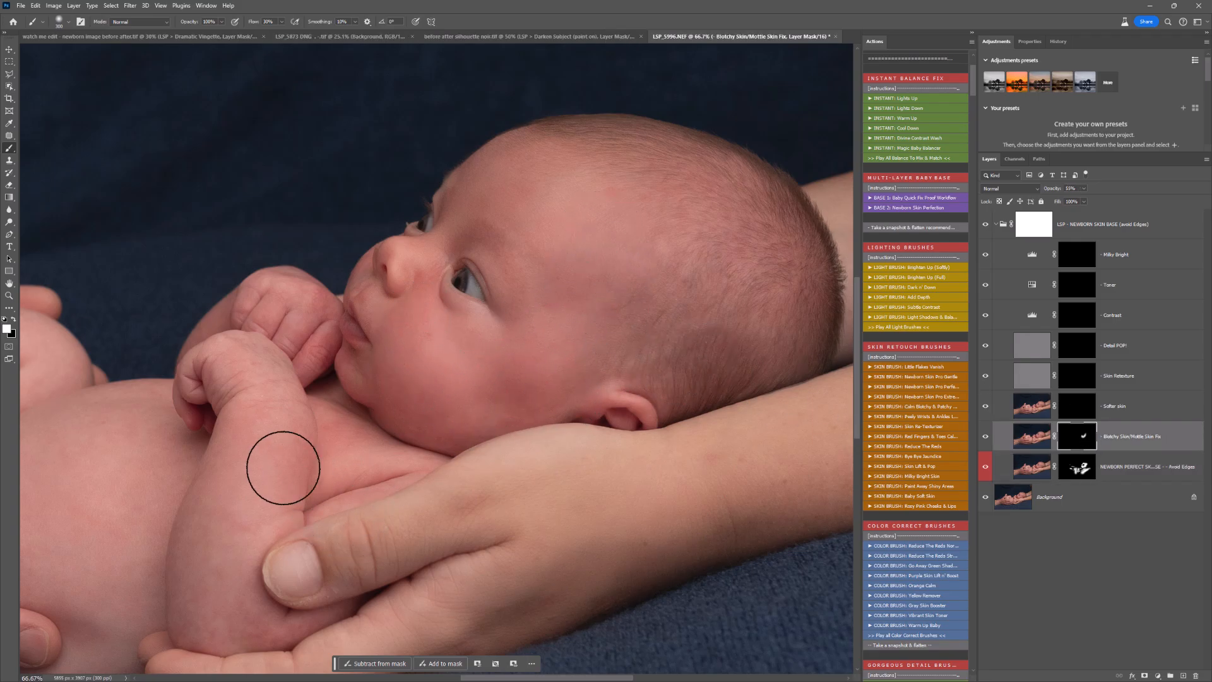
mouse_move(284, 468)
mouse_down()
mouse_move(225, 568)
mouse_move(250, 593)
mouse_up()
key(space)
- Extend the Blotchy Skin/Mottle Skin Fix mask over the baby's tummy and legs
drag(240, 537, 433, 501)
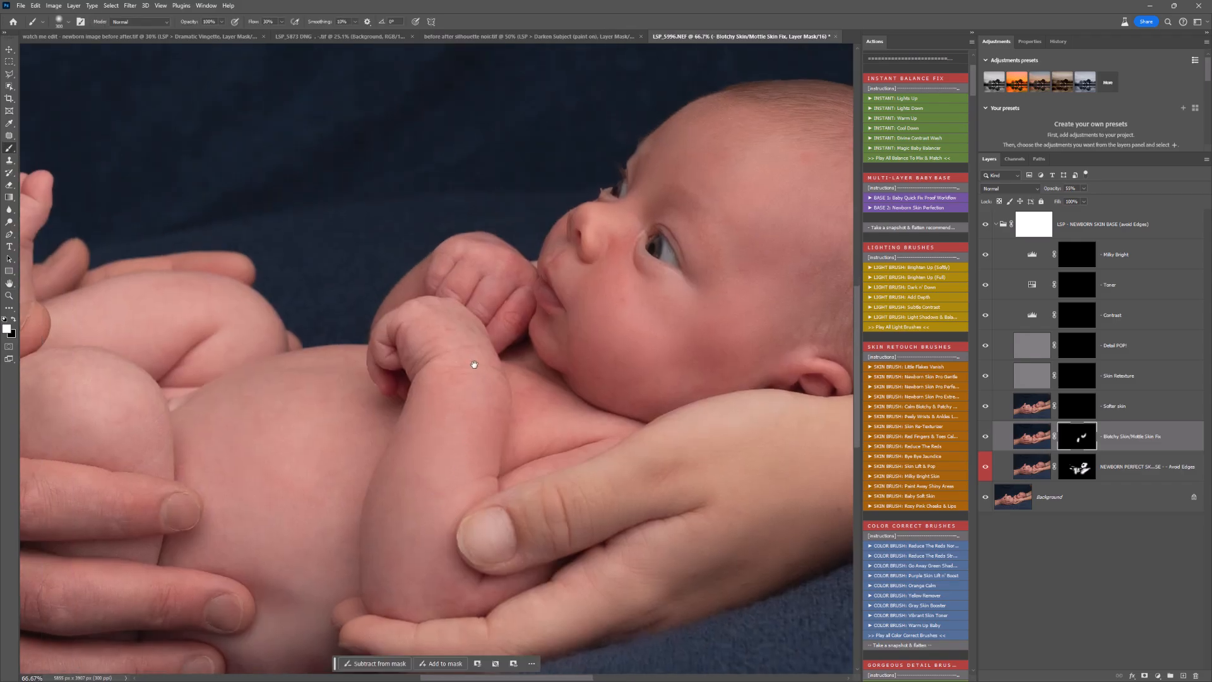
key(space)
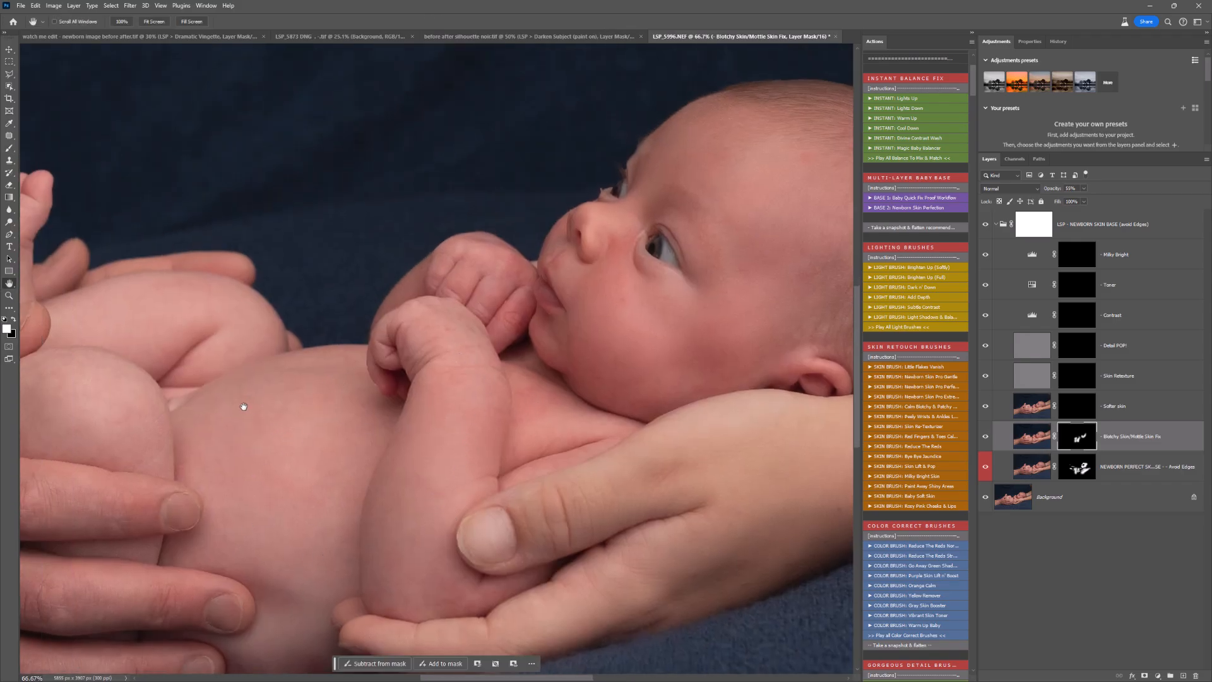
drag(241, 403, 404, 455)
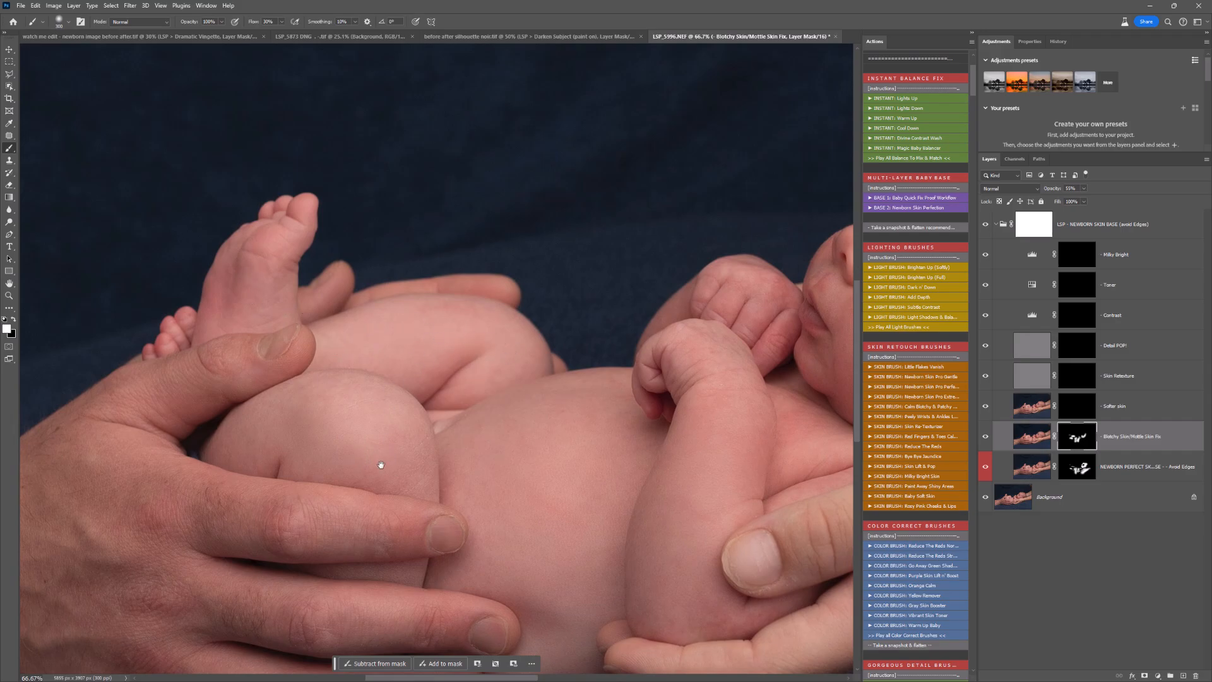
drag(502, 459, 400, 301)
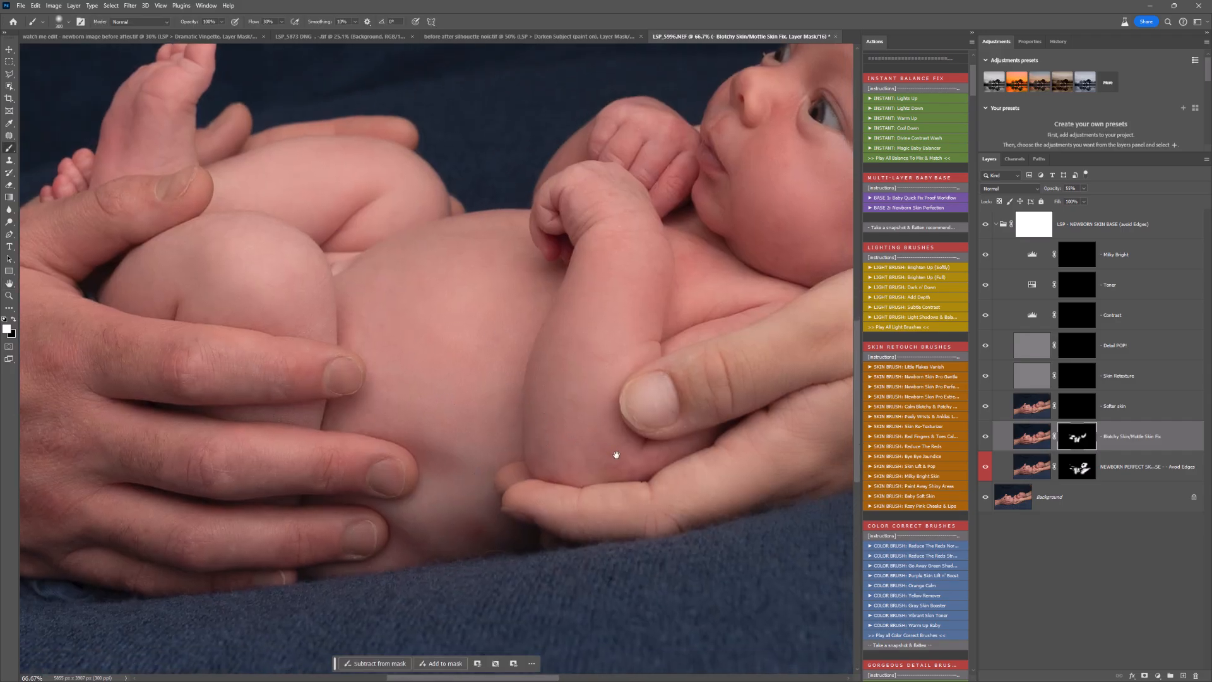
- Adjust the brush size and paint the blotchy skin fix over the baby's face and head
drag(612, 270, 516, 399)
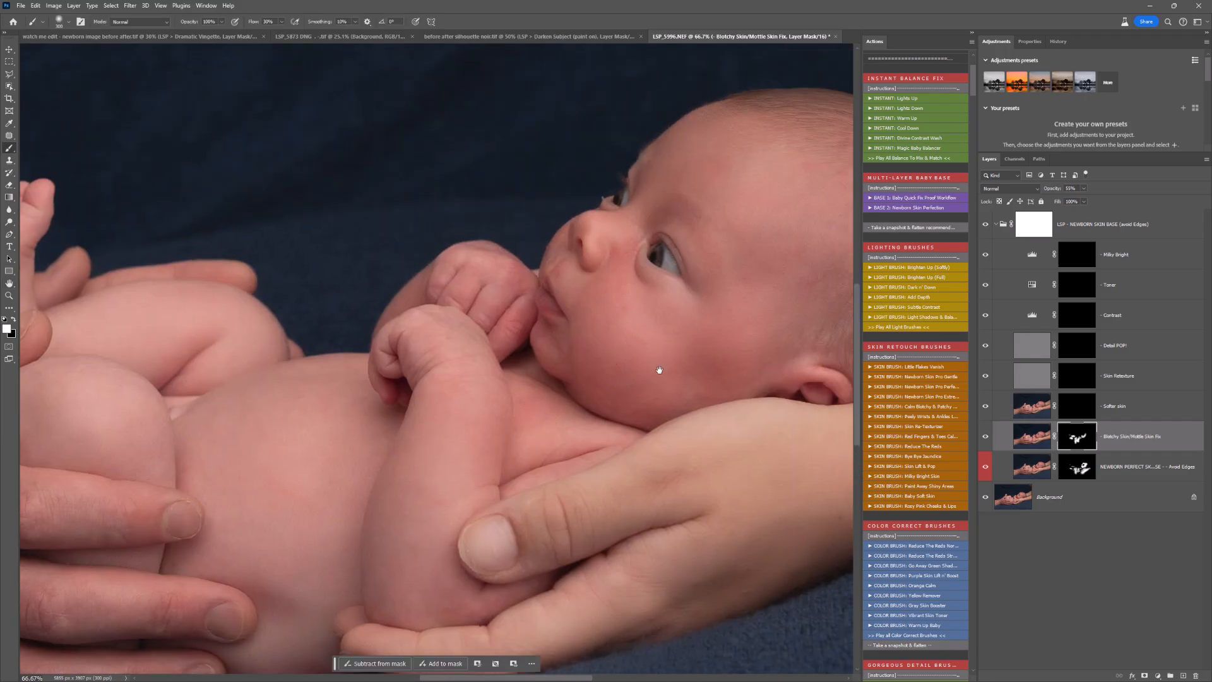
drag(764, 294, 621, 371)
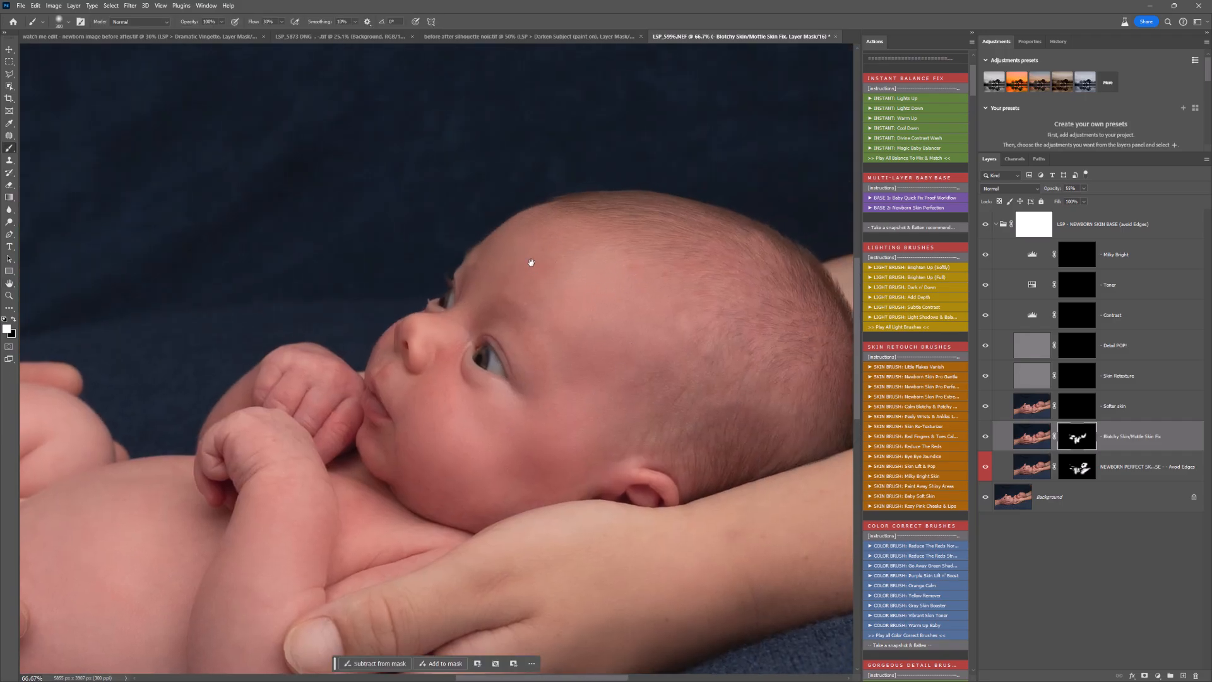
right_click(463, 407)
click(548, 430)
scroll(924, 335, down, 2)
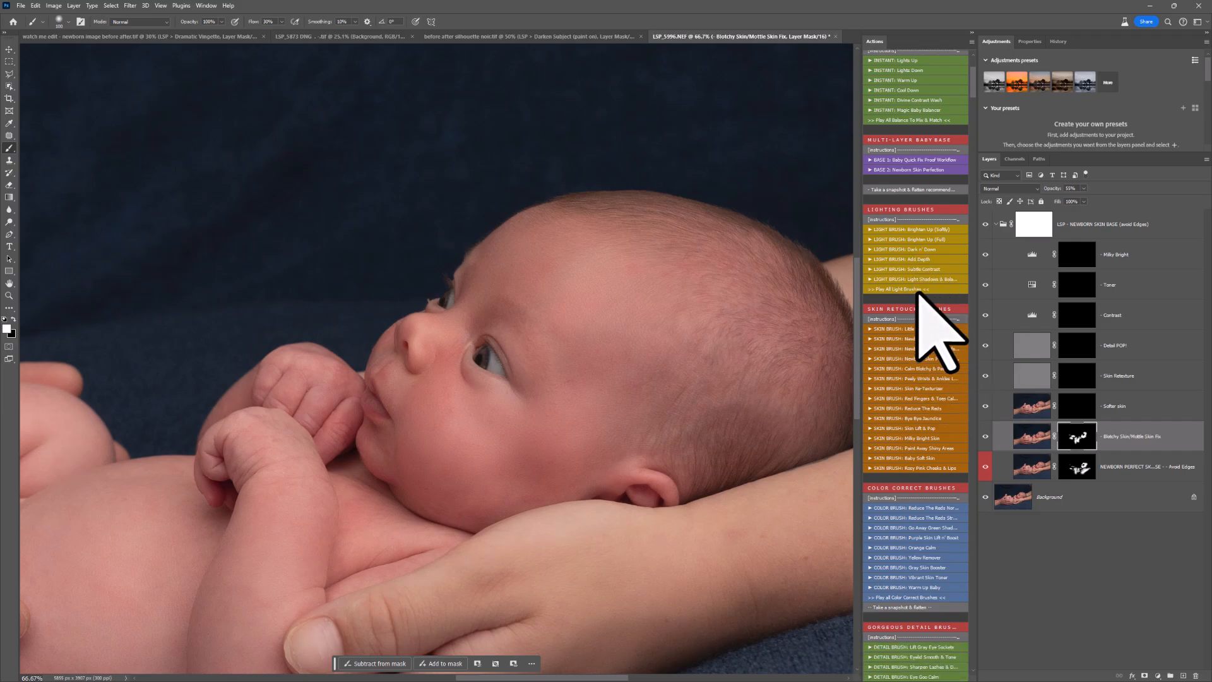
- Paint on the Detail POP! layer mask over the baby's lips and eye, adjusting the brush size between them
click(1077, 345)
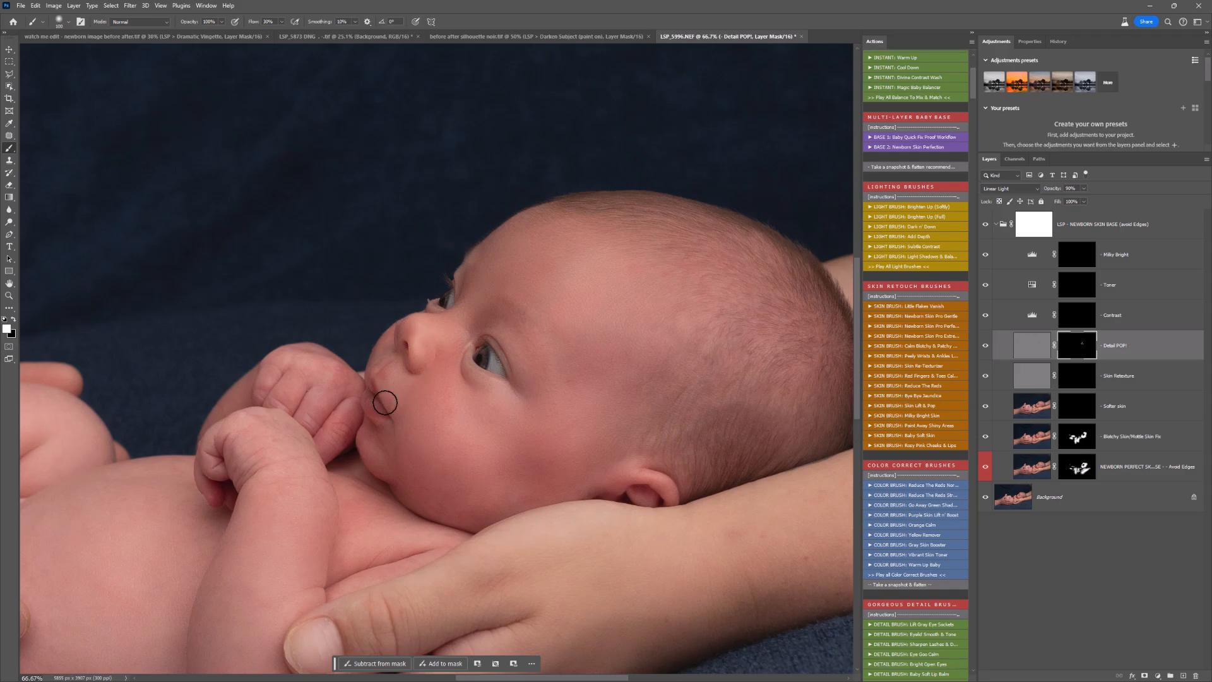
drag(385, 403, 379, 384)
right_click(378, 384)
drag(477, 406, 490, 406)
click(473, 346)
- Enlarge the brush and extend the Detail POP! mask over the baby's head, arms, tummy and legs
right_click(559, 348)
drag(651, 371, 773, 316)
click(750, 305)
key(ctrl+minus)
mouse_move(411, 418)
mouse_down()
mouse_move(461, 433)
mouse_move(685, 335)
mouse_up()
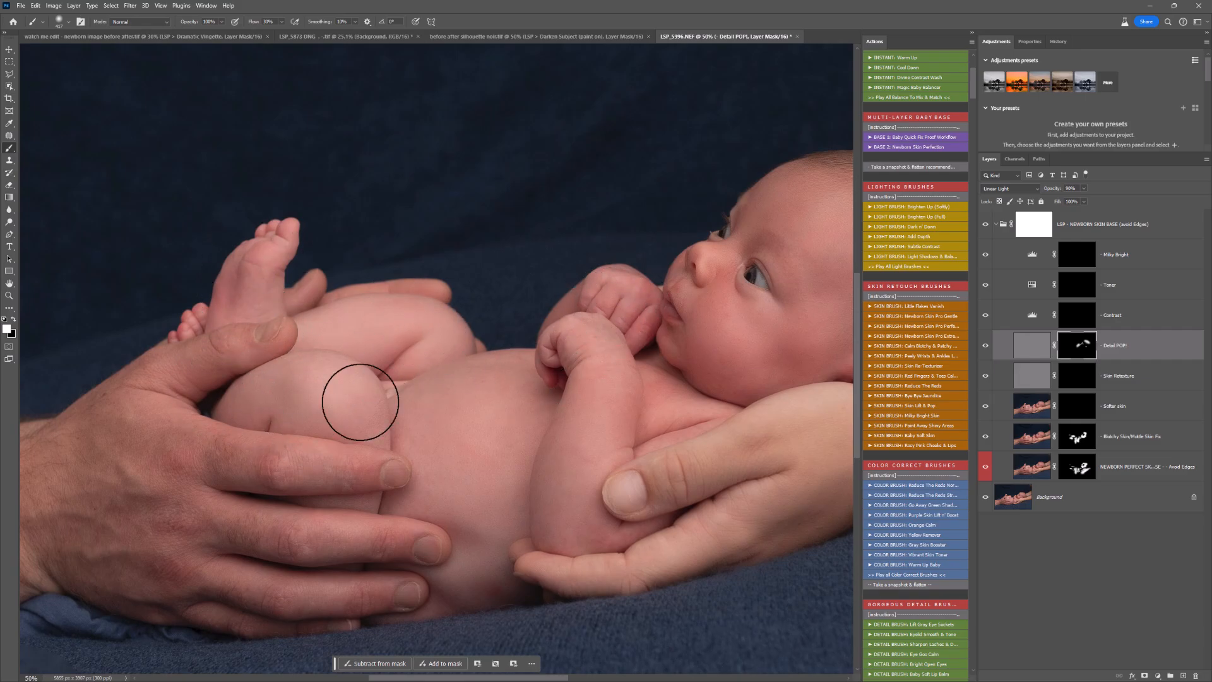
mouse_move(361, 402)
mouse_down()
mouse_move(258, 563)
mouse_move(653, 507)
mouse_move(621, 398)
mouse_up()
drag(615, 352, 572, 371)
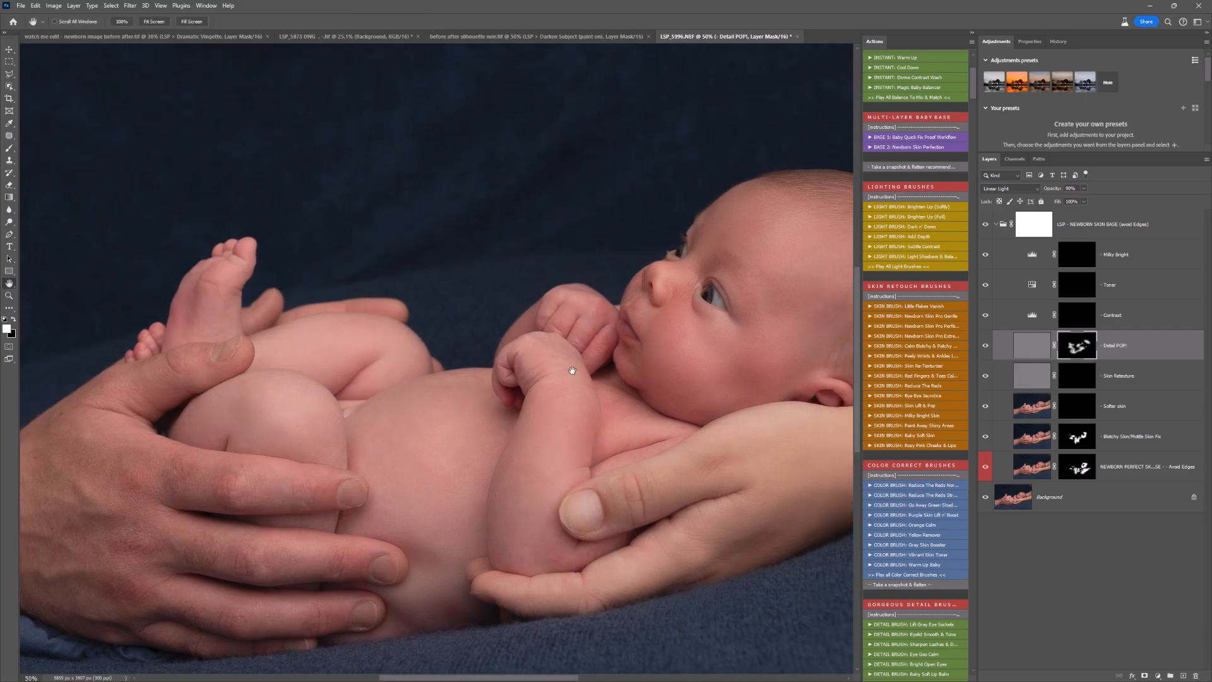
- Collapse the newborn skin base group and toggle its visibility to compare the body skin before and after
click(996, 224)
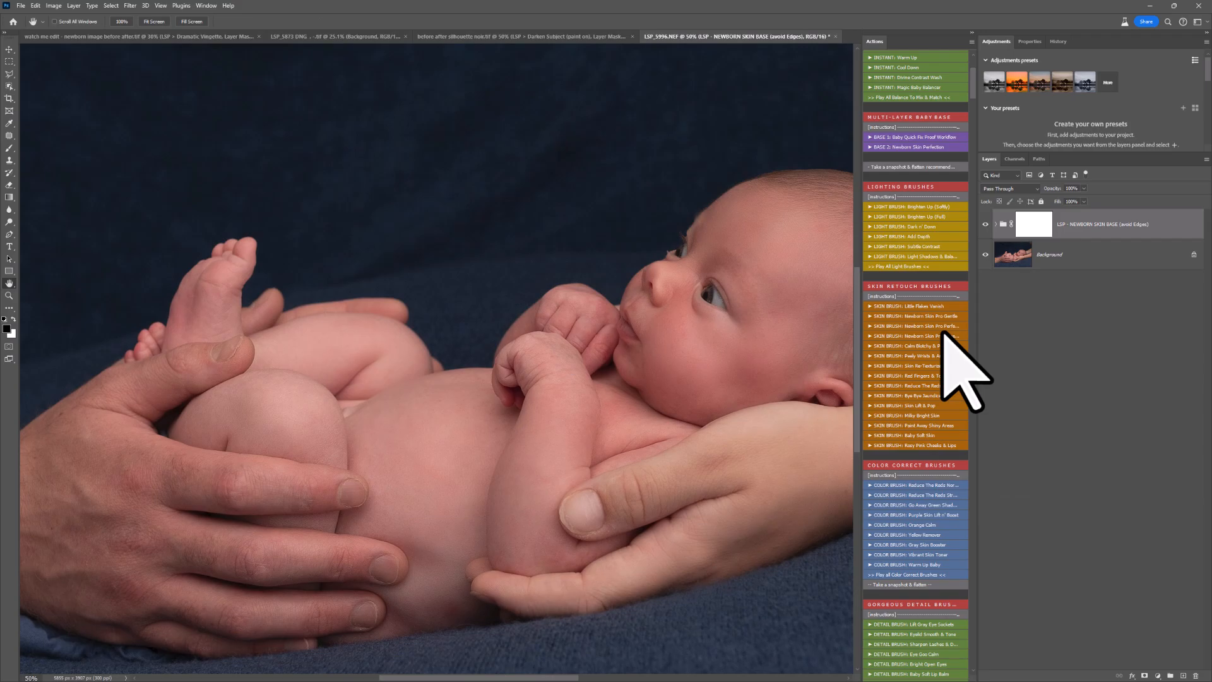
scroll(695, 319, down, 1)
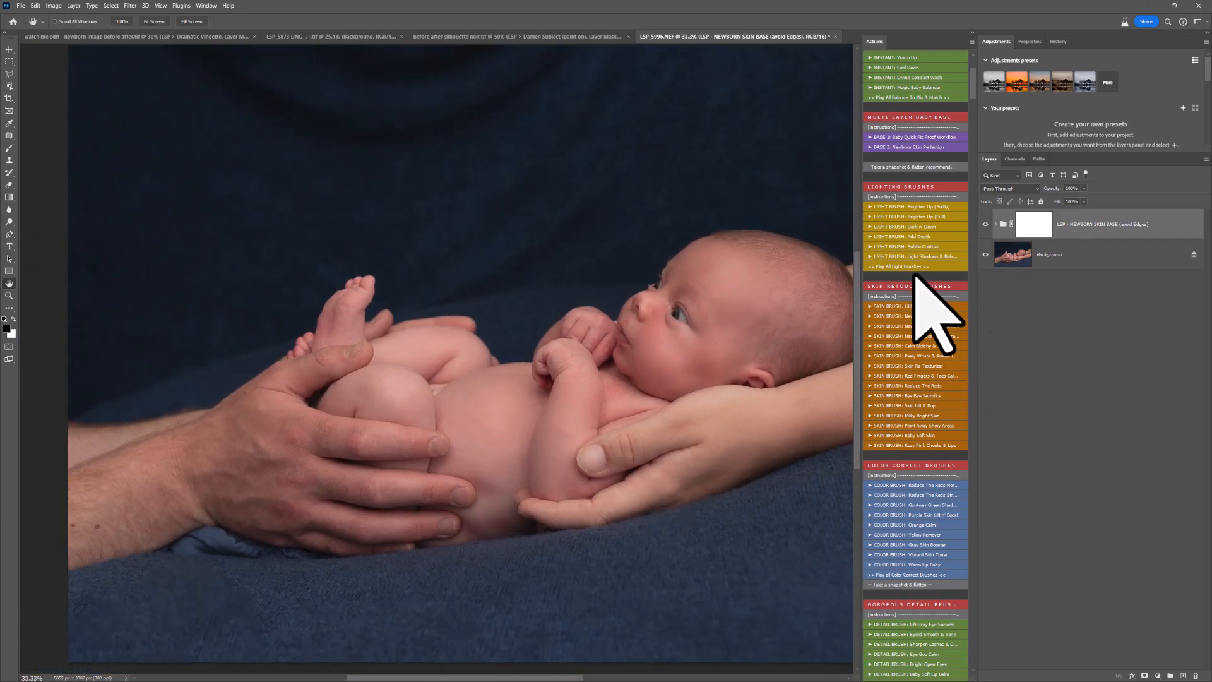
click(986, 226)
click(986, 226)
key(z)
drag(499, 493, 638, 481)
click(985, 225)
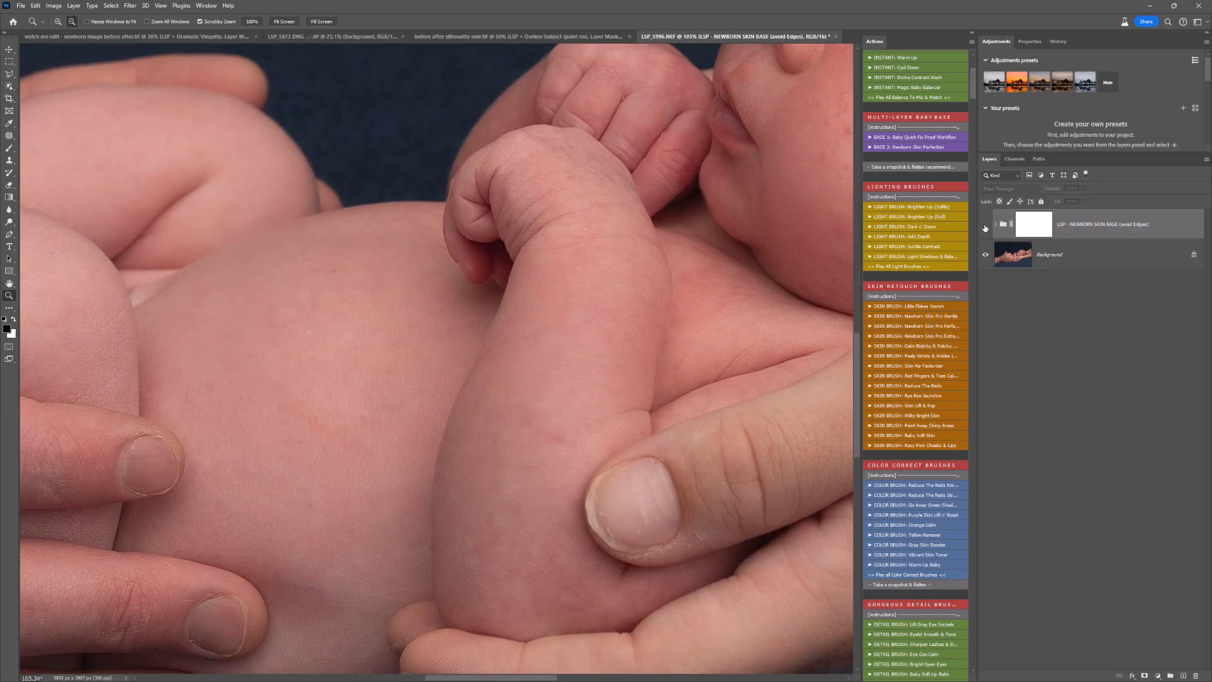
click(985, 226)
click(985, 226)
click(985, 225)
click(986, 226)
- Compare the baby's face with the newborn skin base group shown and hidden
key(h)
drag(773, 244, 772, 322)
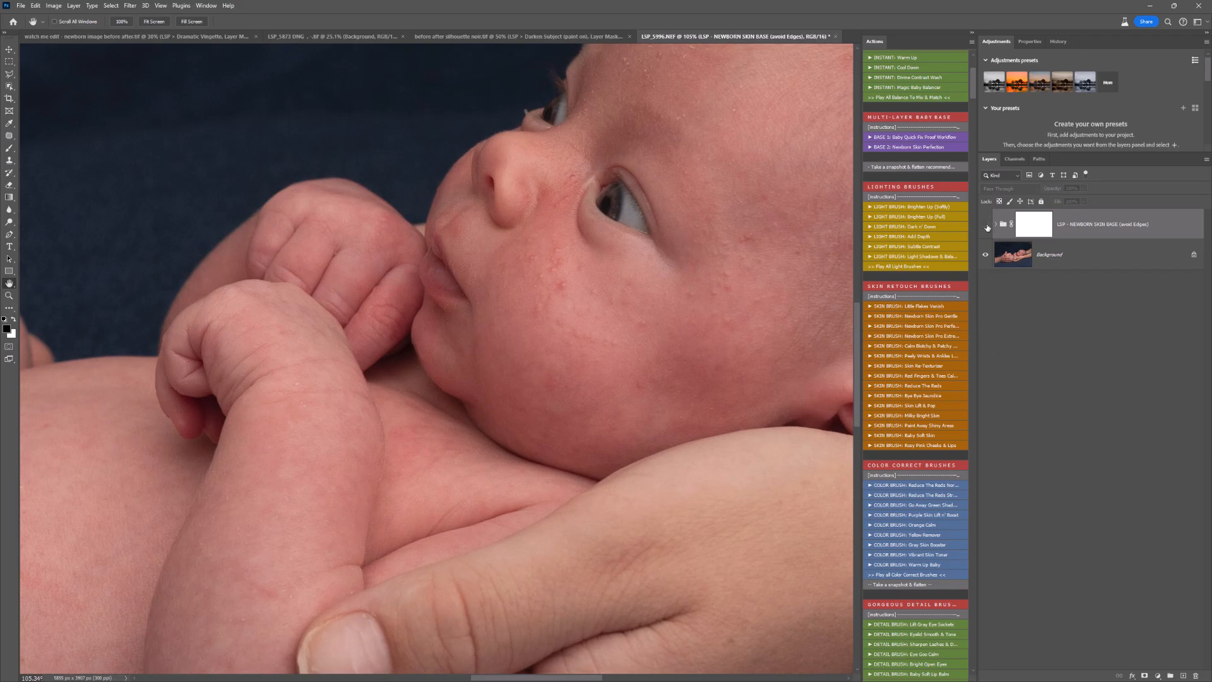
click(985, 226)
key(z)
alt+click(481, 332)
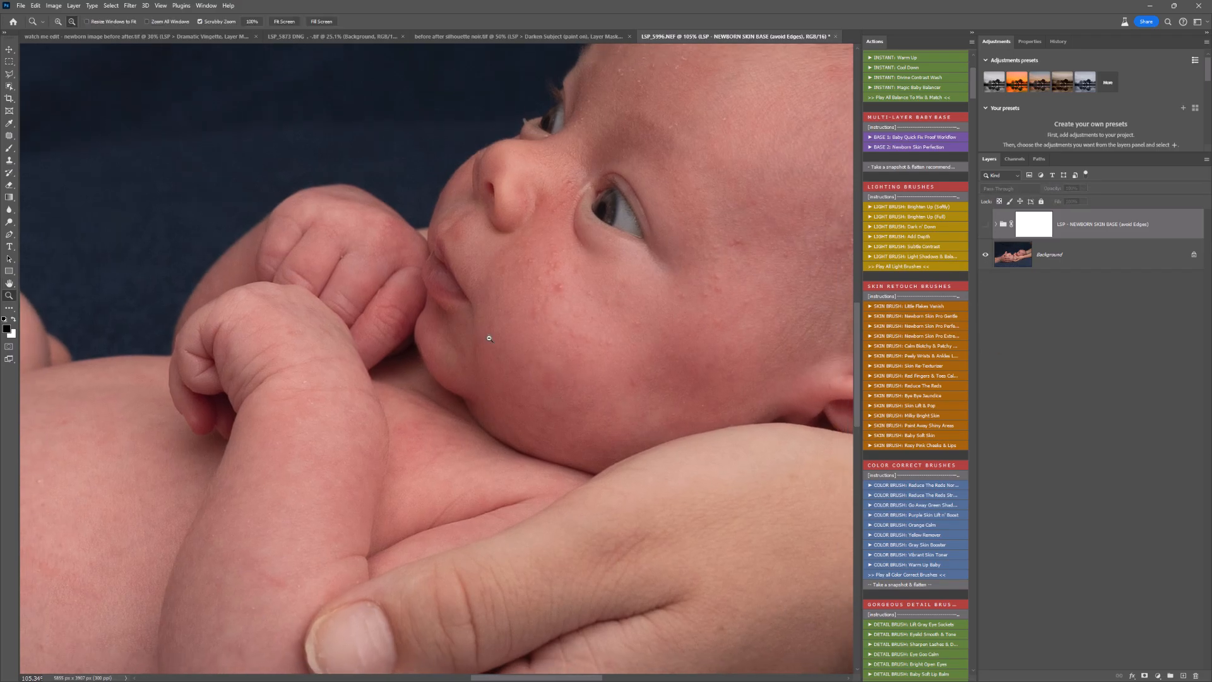
alt+click(489, 339)
alt+click(489, 339)
key(h)
- Run the LSP B&W: Rich Mood action and make the newborn skin base group visible again
drag(973, 95, 972, 156)
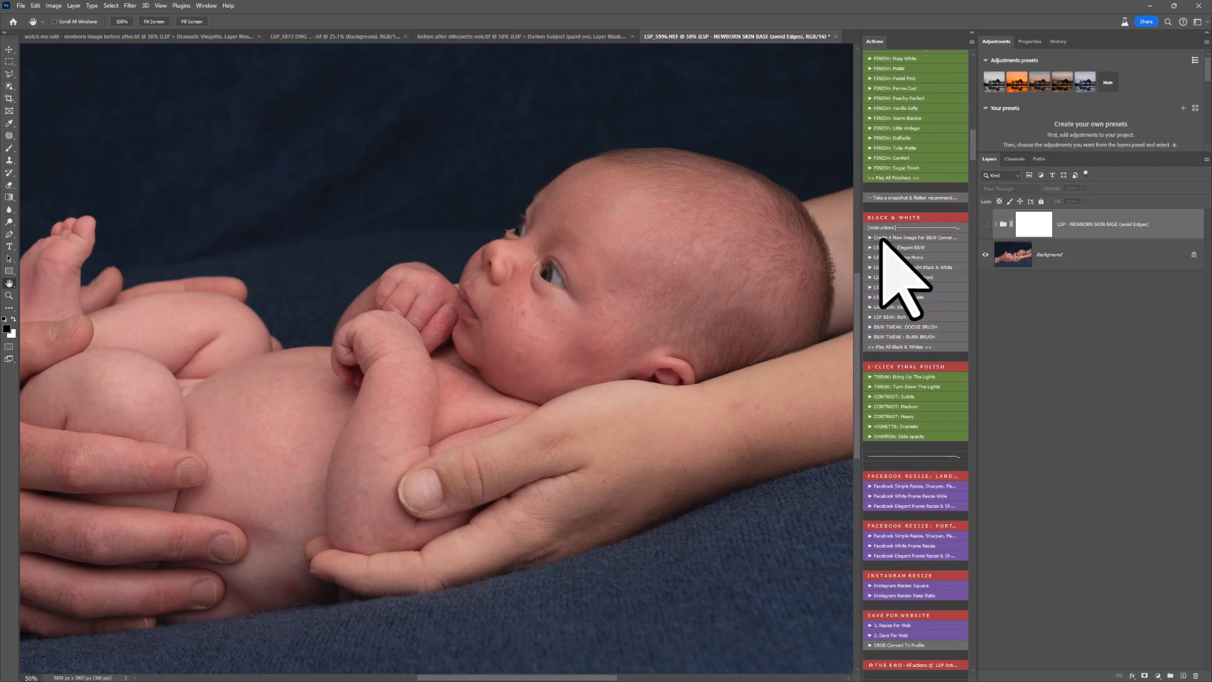
scroll(918, 271, down, 2)
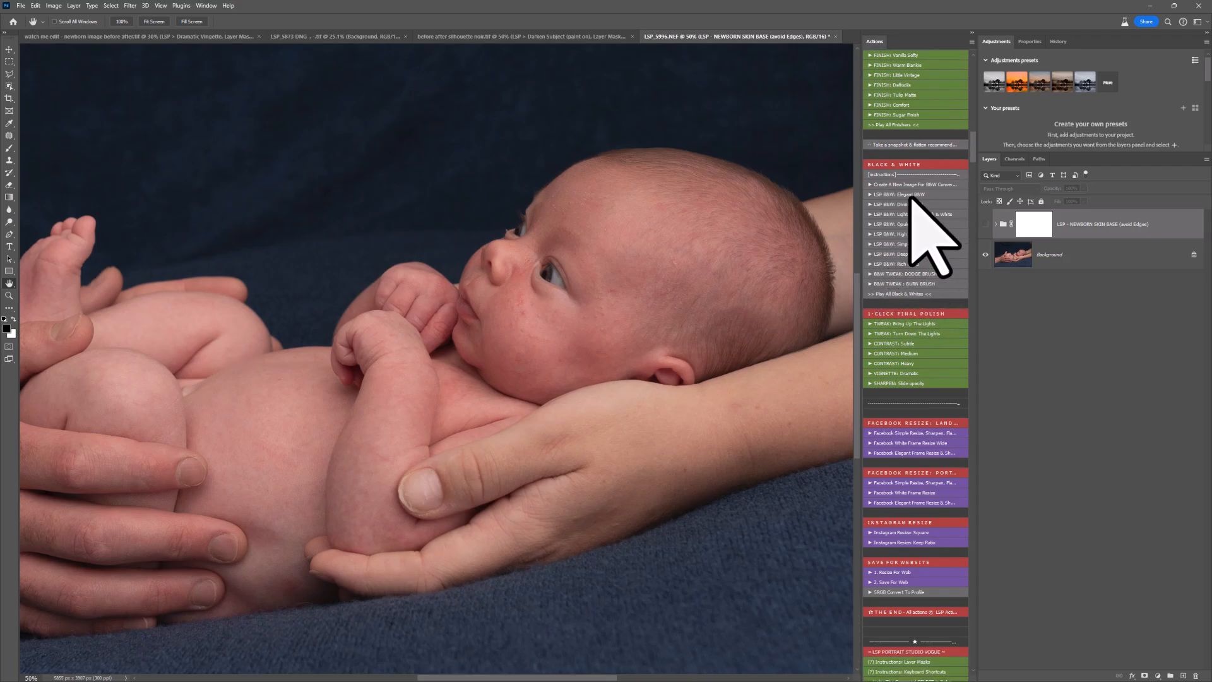
click(877, 263)
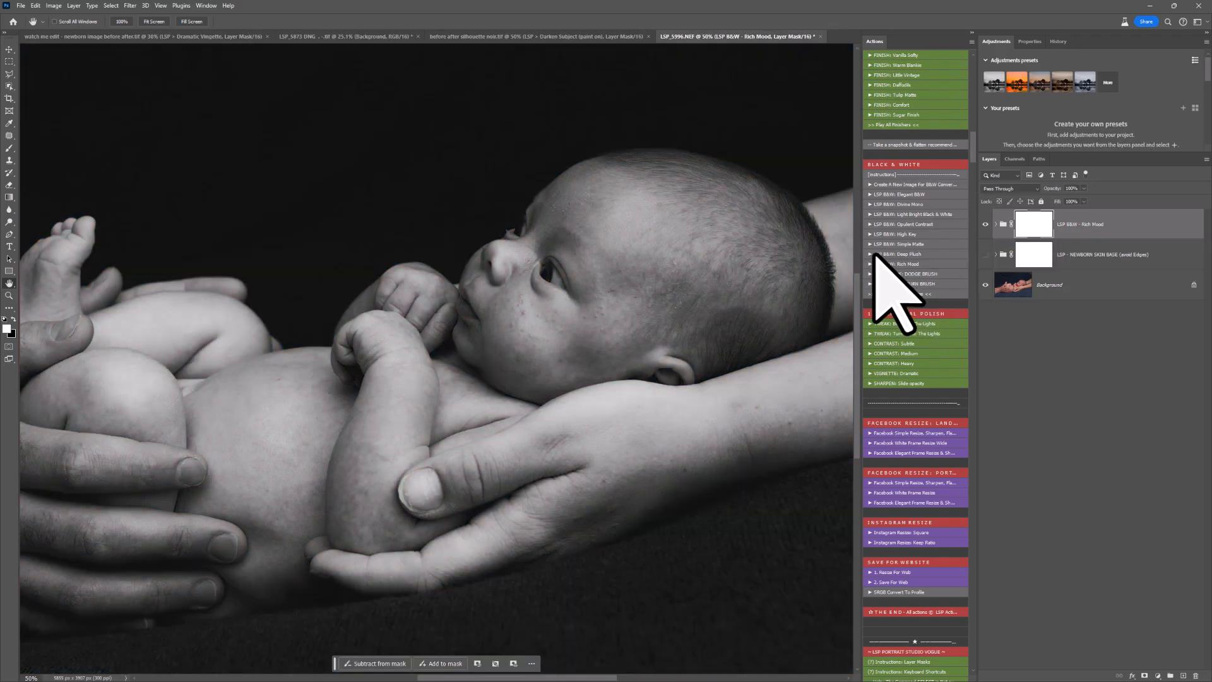
key(z)
alt+click(384, 333)
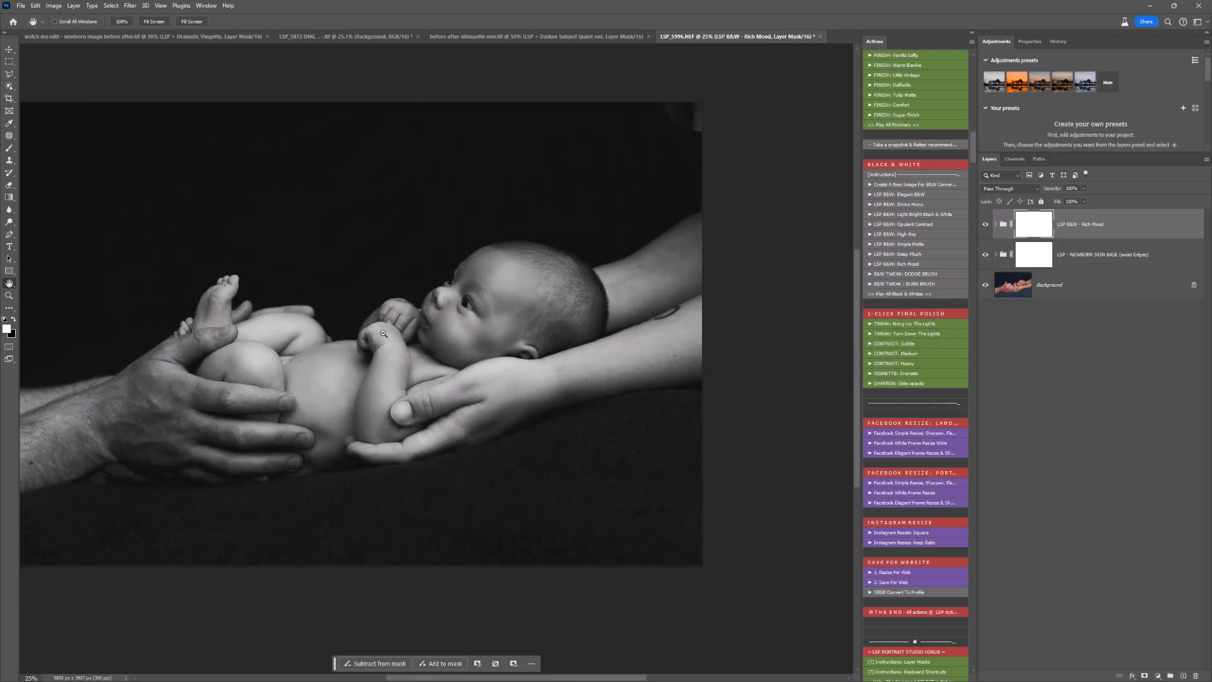
drag(390, 291, 509, 306)
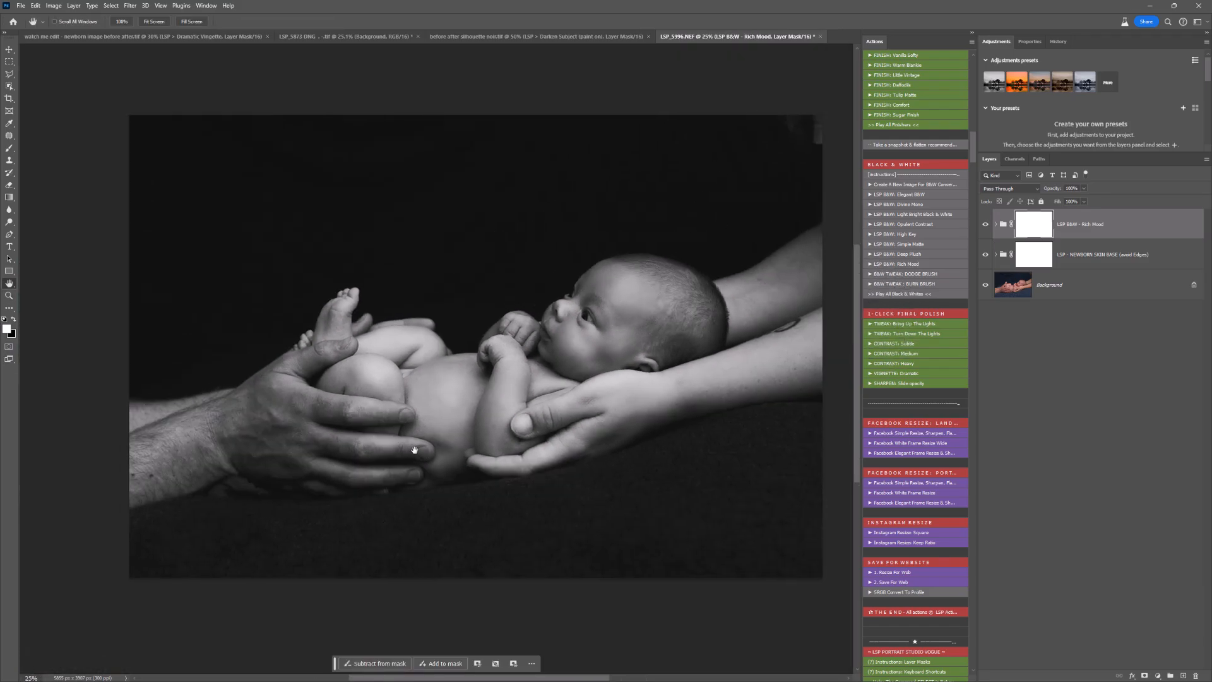
- Examine the black and white conversion up close and as a whole, including the layers inside the Rich Mood group
key(z)
click(559, 372)
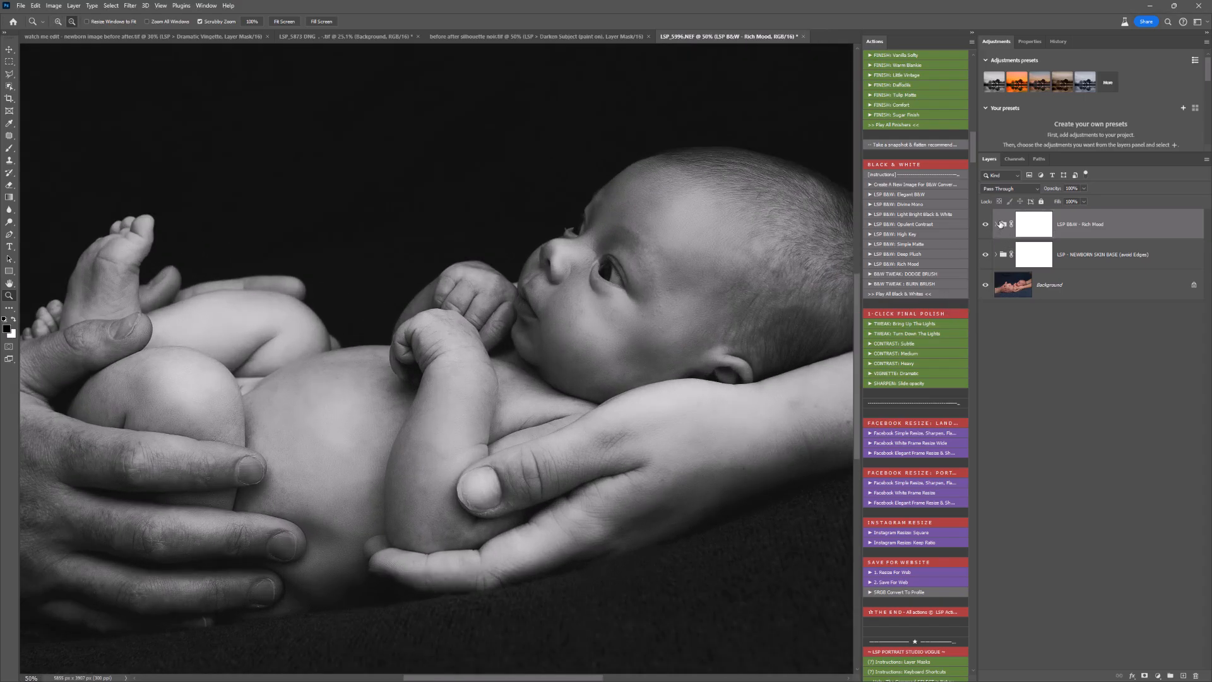
click(996, 224)
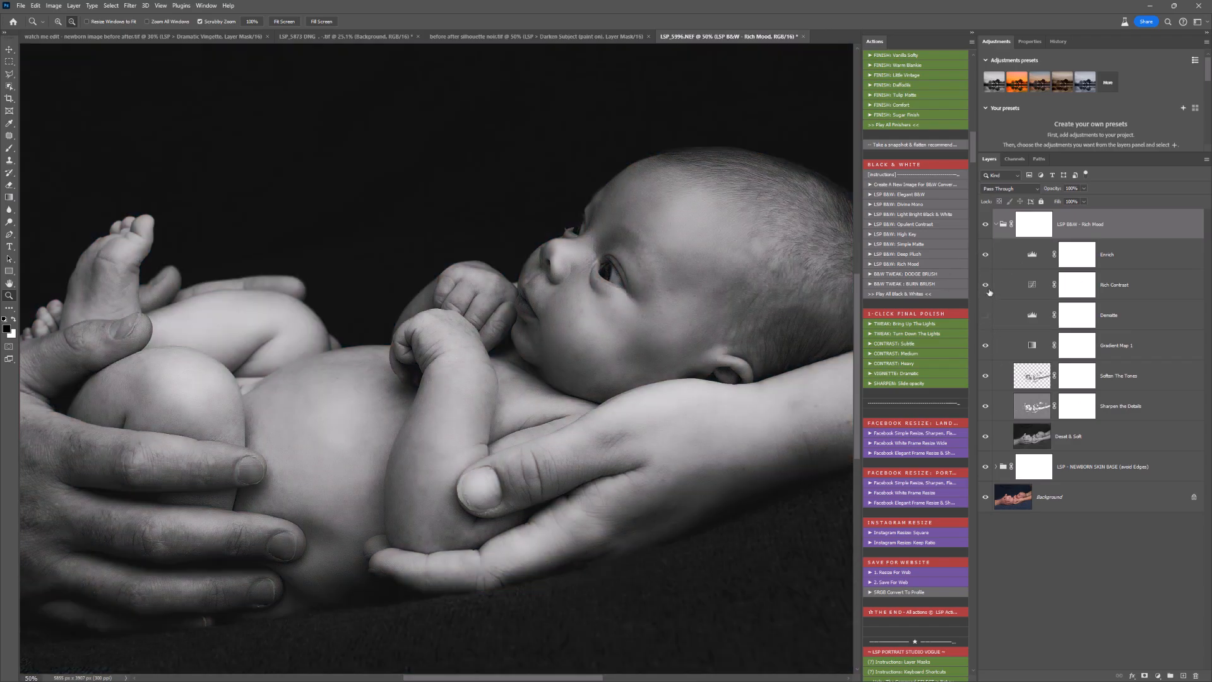
click(996, 225)
click(551, 417)
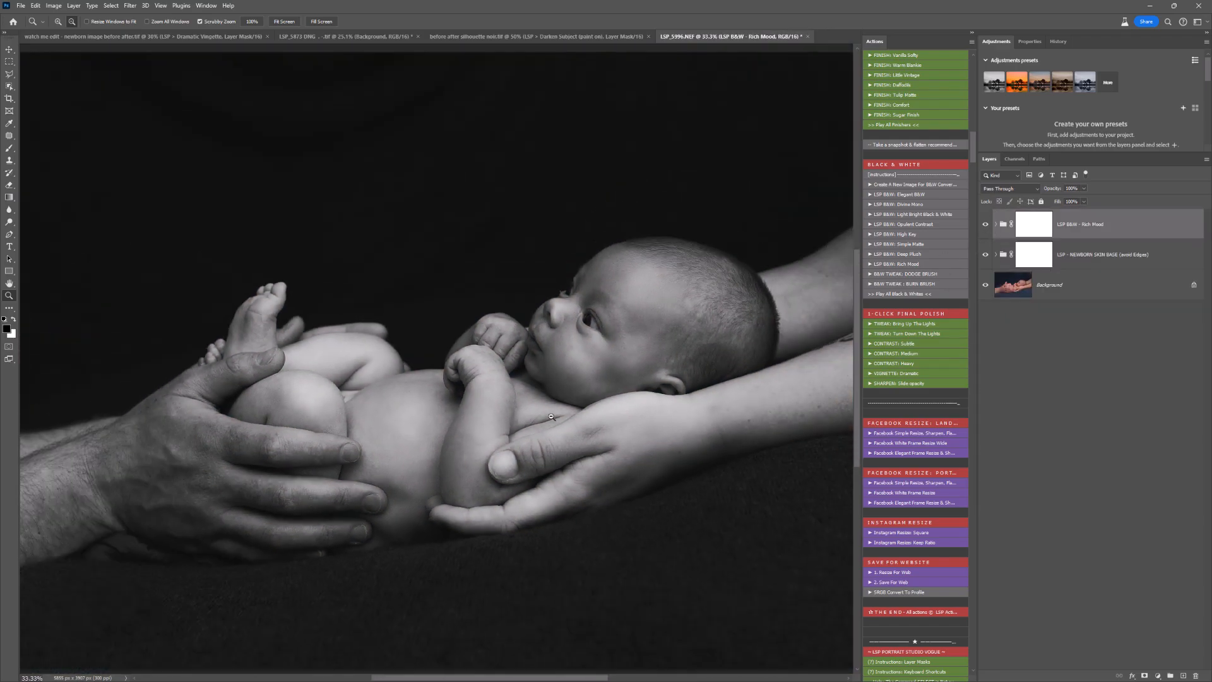
click(550, 417)
click(551, 416)
key(h)
drag(640, 308, 591, 308)
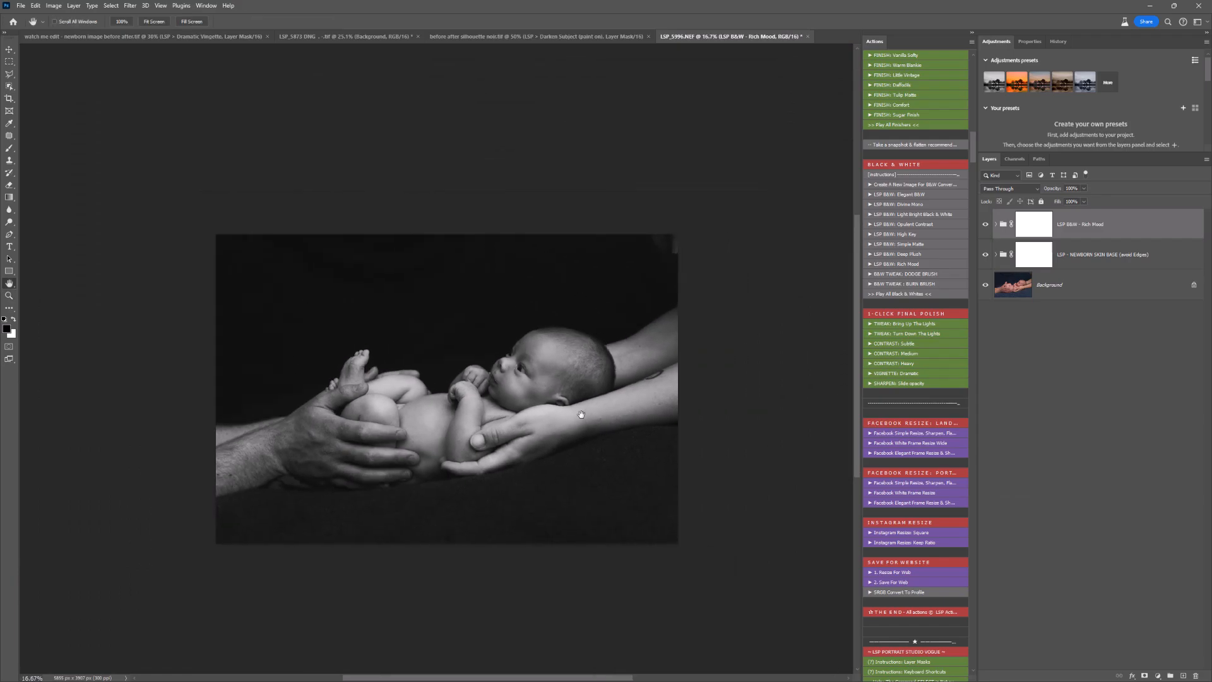
key(z)
click(526, 364)
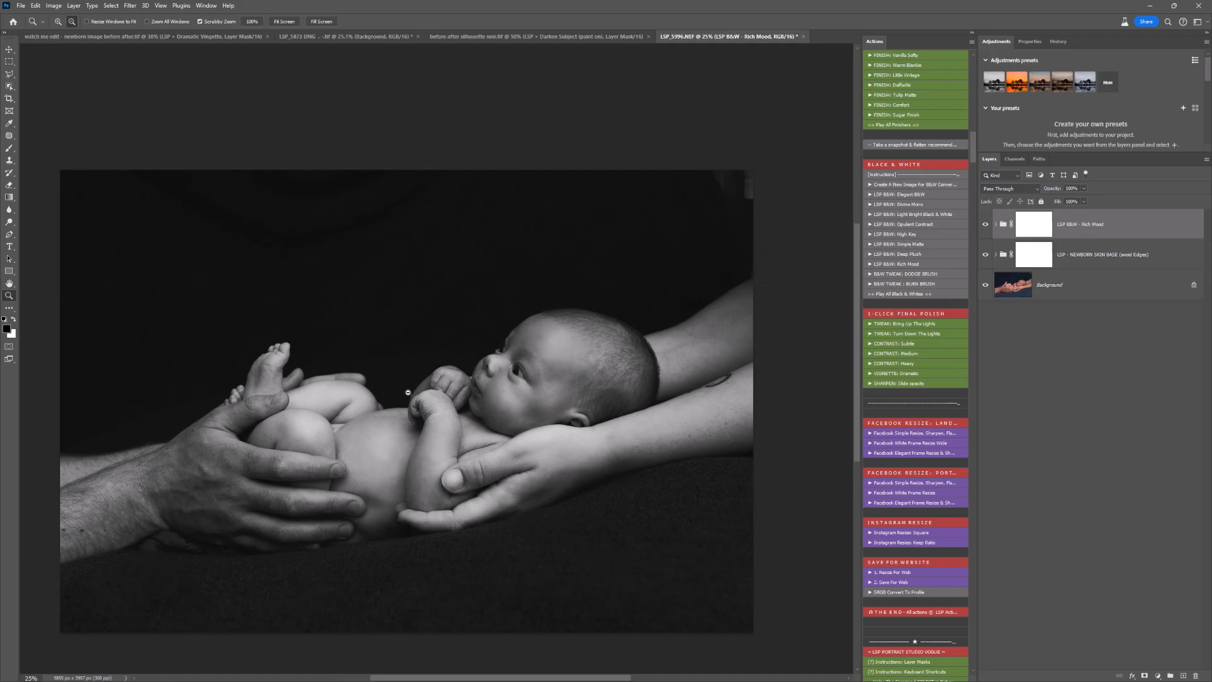
key(h)
drag(408, 392, 456, 377)
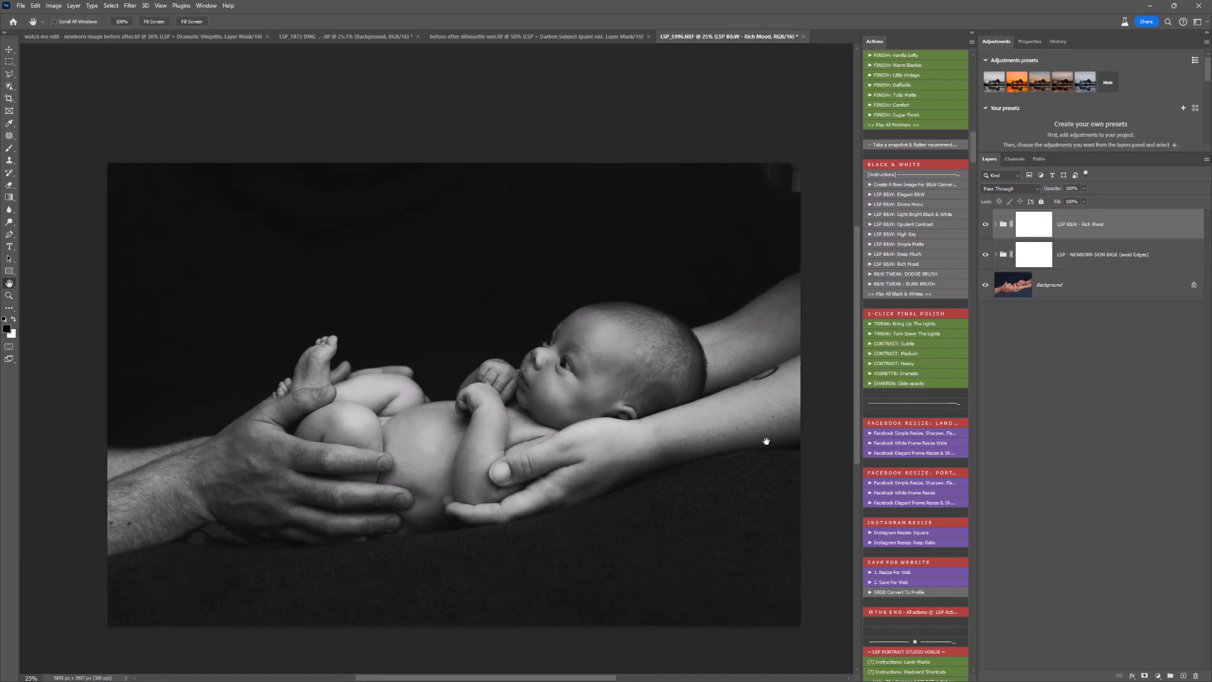
- Add a Levels adjustment layer above the Rich Mood group and move its properties over the canvas
click(1158, 675)
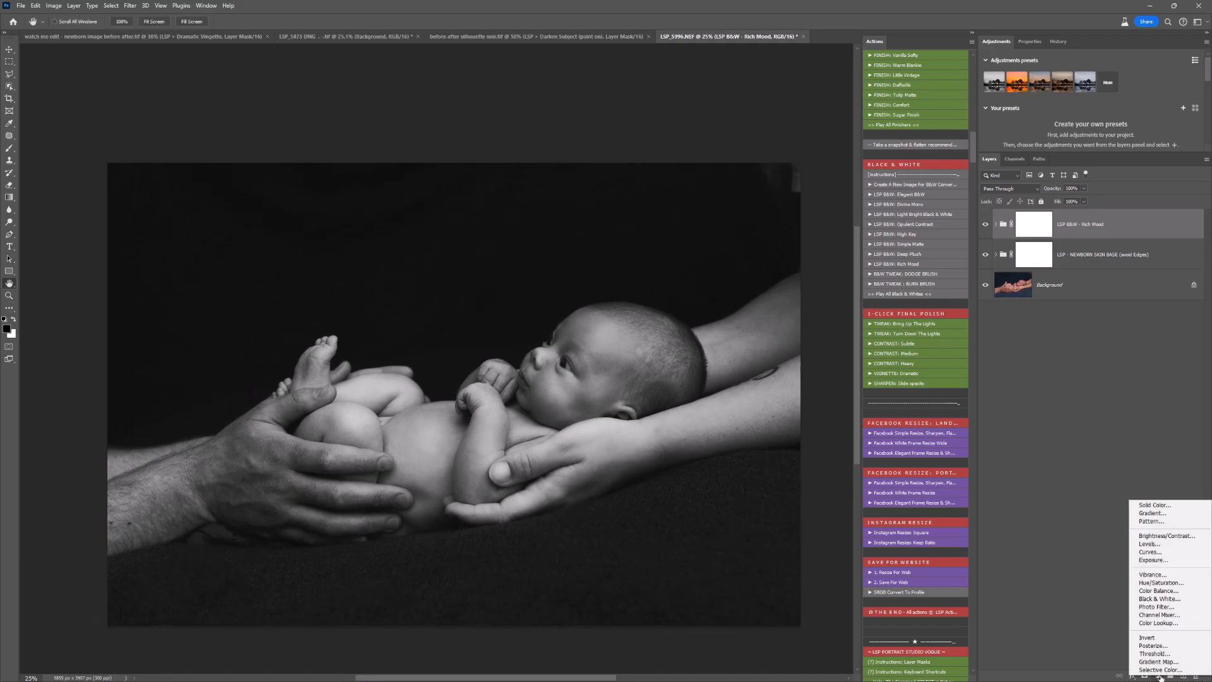
click(1155, 543)
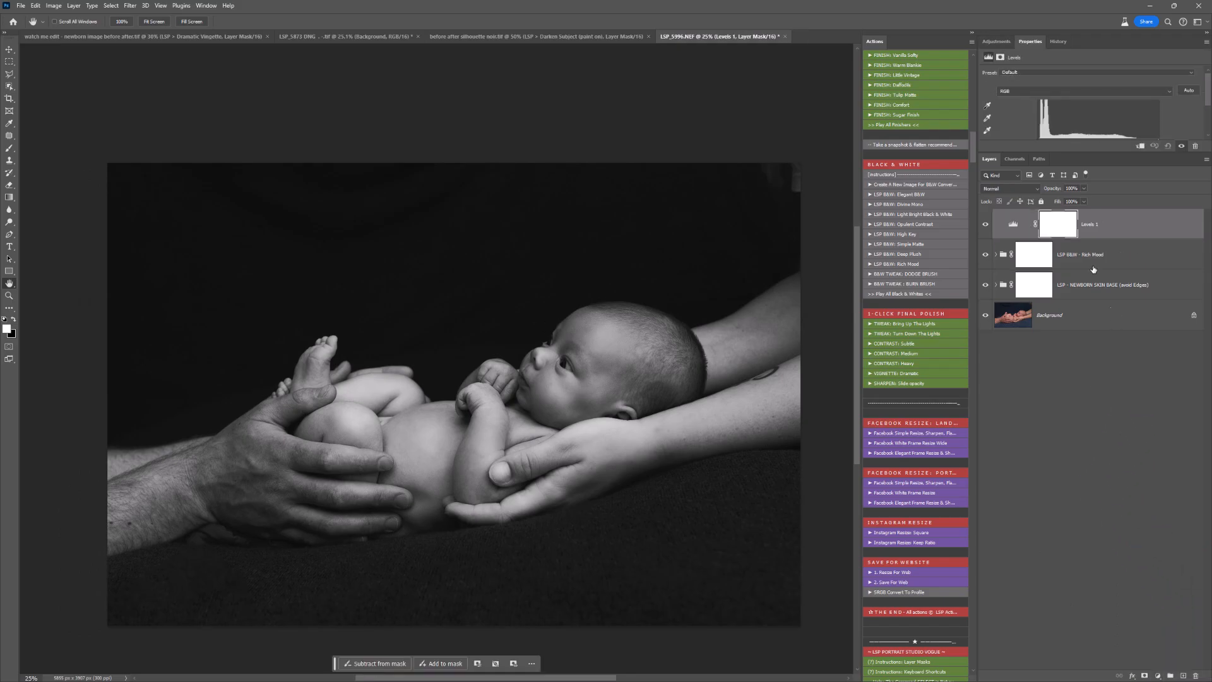
drag(1030, 41, 719, 83)
- Sample the Levels black point from the backdrop and blanket, and raise the shadow input level to deepen the blacks
click(540, 309)
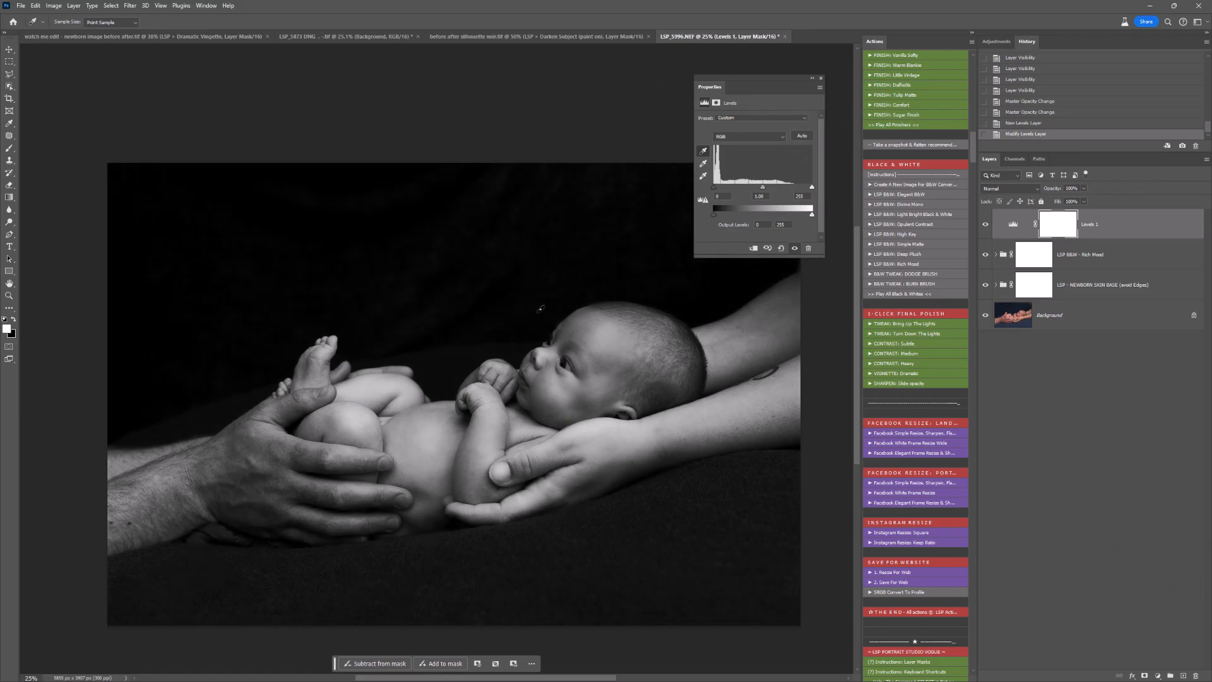
click(490, 317)
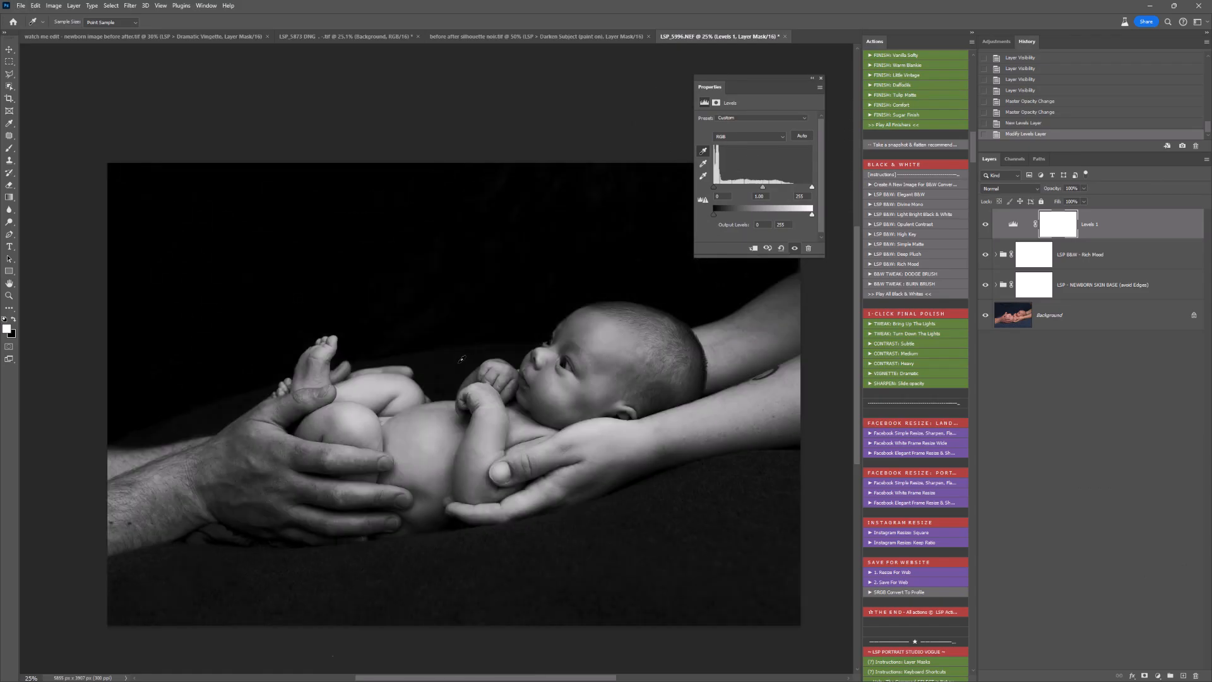
click(556, 491)
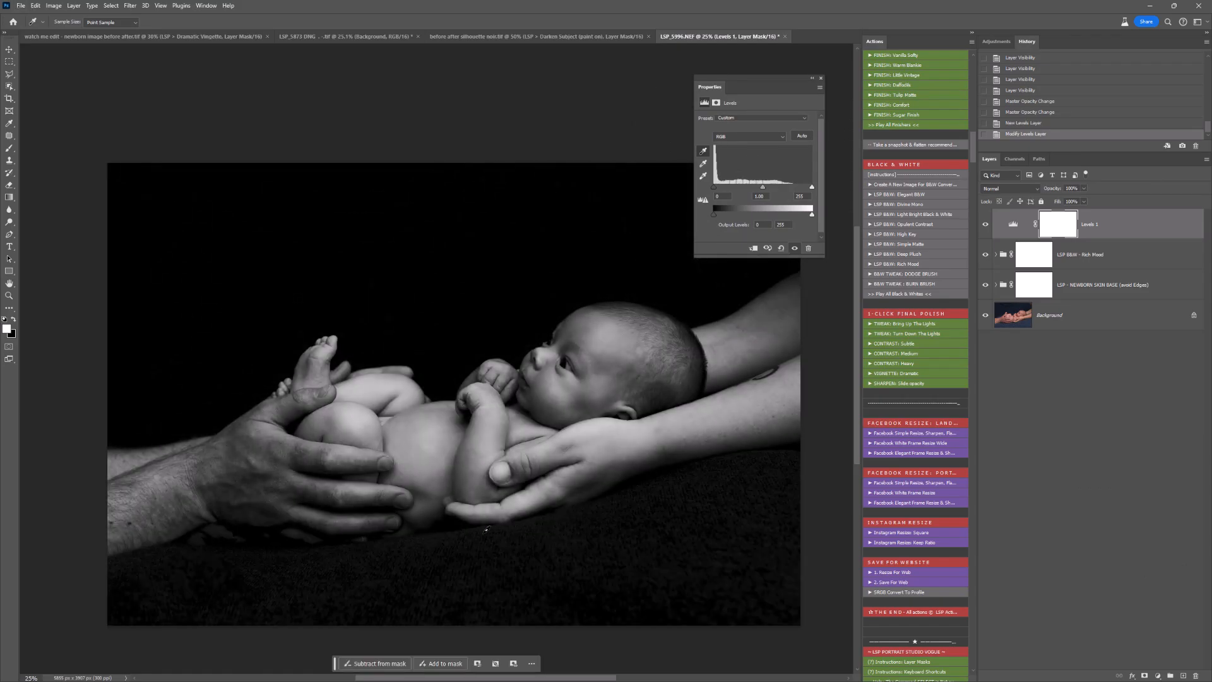
drag(713, 187, 723, 188)
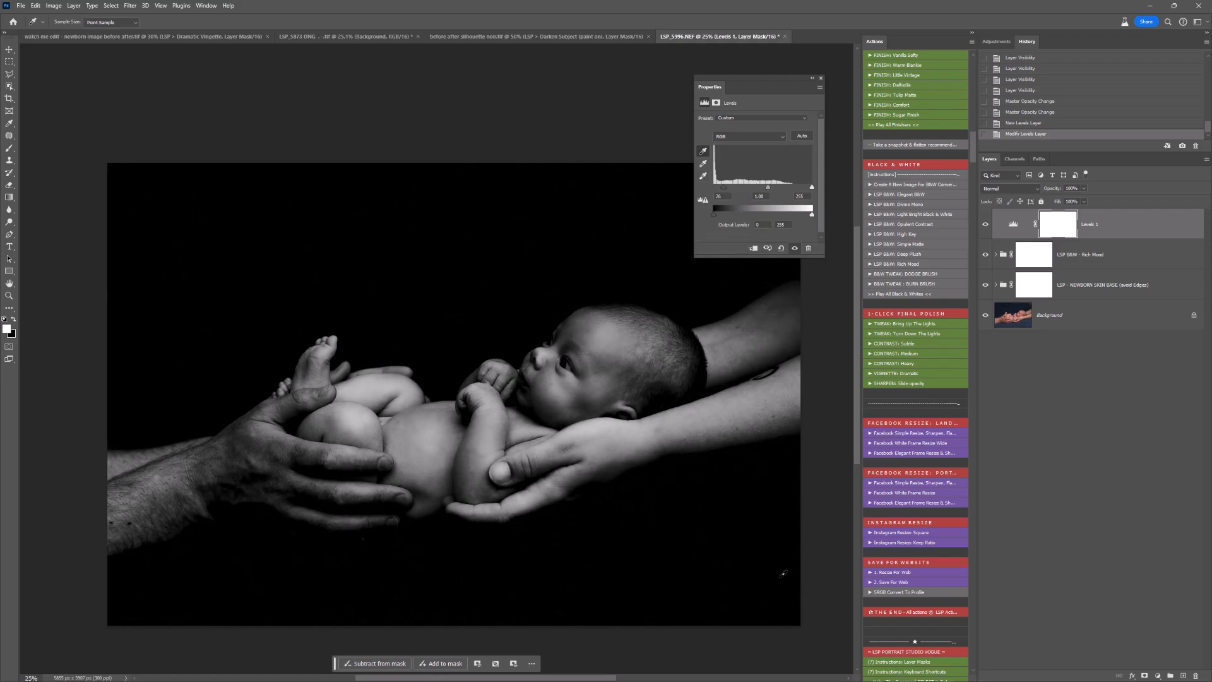
- Select the Levels layer's mask, keeping it linked, and invert it to black
click(1034, 228)
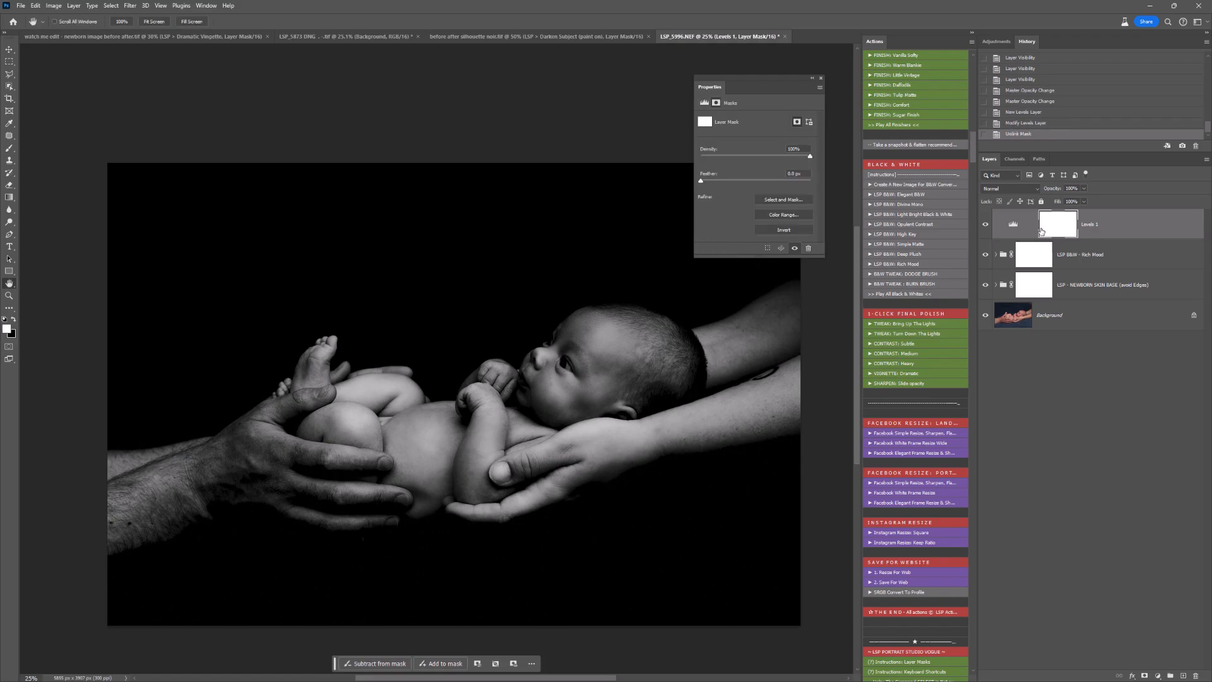
click(1034, 228)
click(1058, 229)
key(ctrl+i)
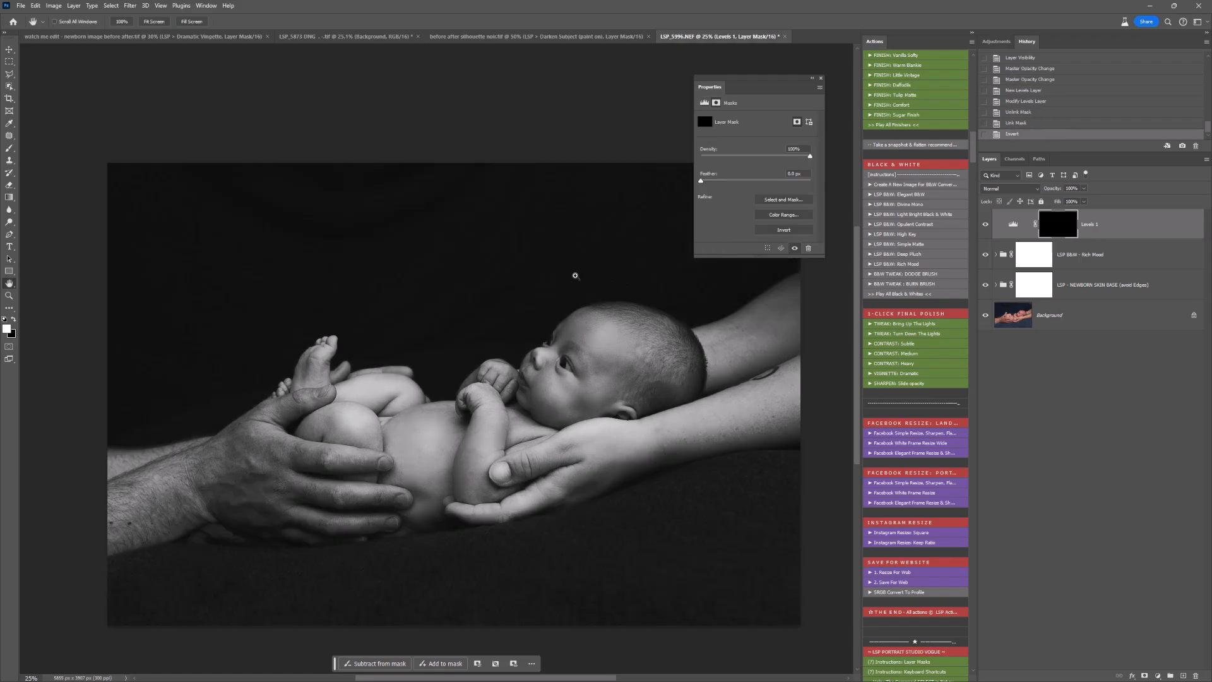
- Using a large brush with increased flow, paint the Levels darkening into the backdrop above the baby and the supporting hands
right_click(575, 275)
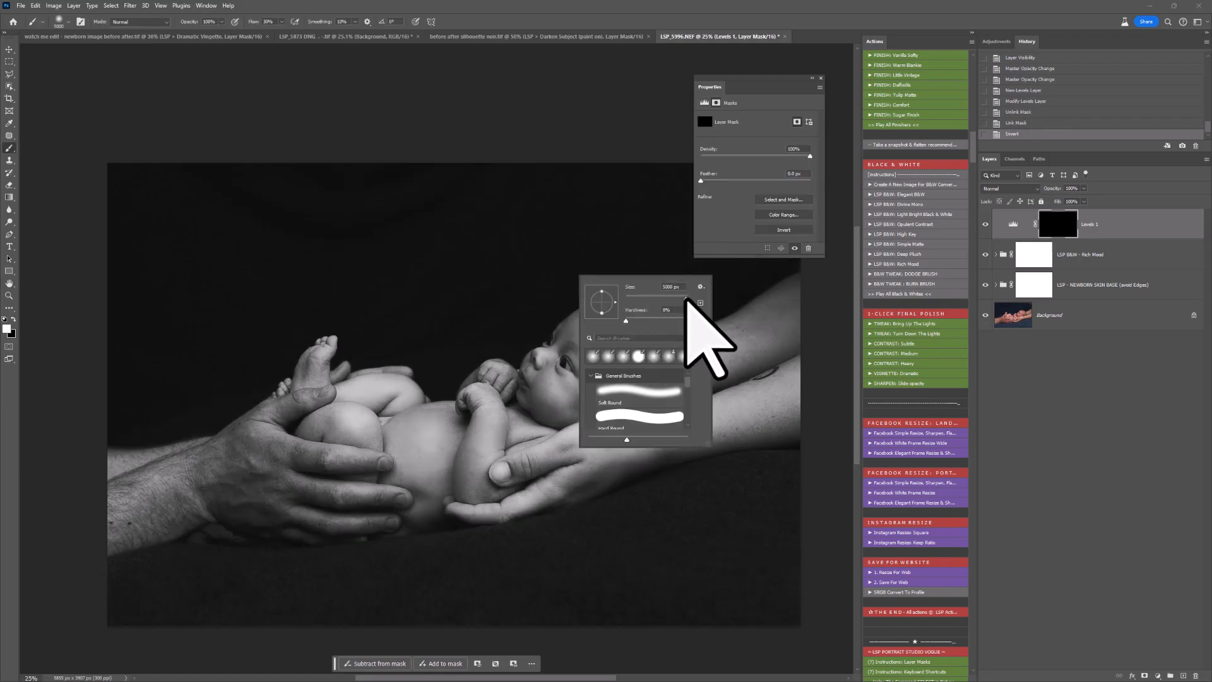
drag(686, 299, 683, 297)
click(464, 245)
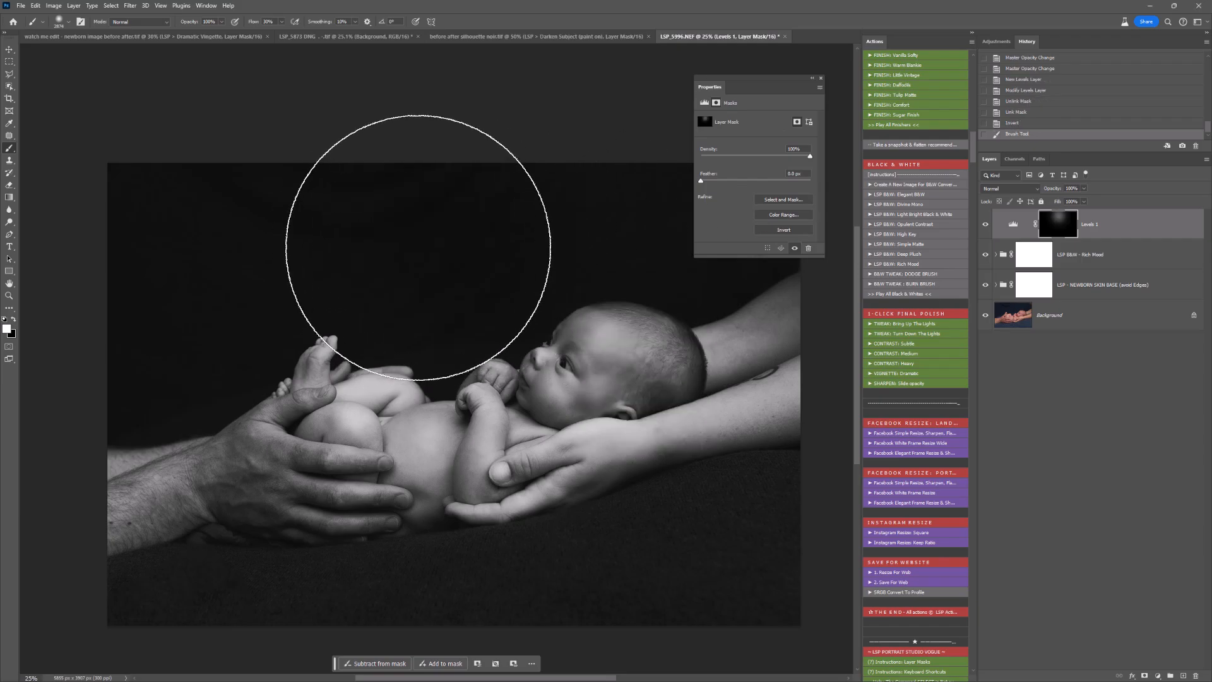
click(281, 22)
drag(281, 32, 289, 32)
key(bracketleft)
drag(533, 270, 408, 233)
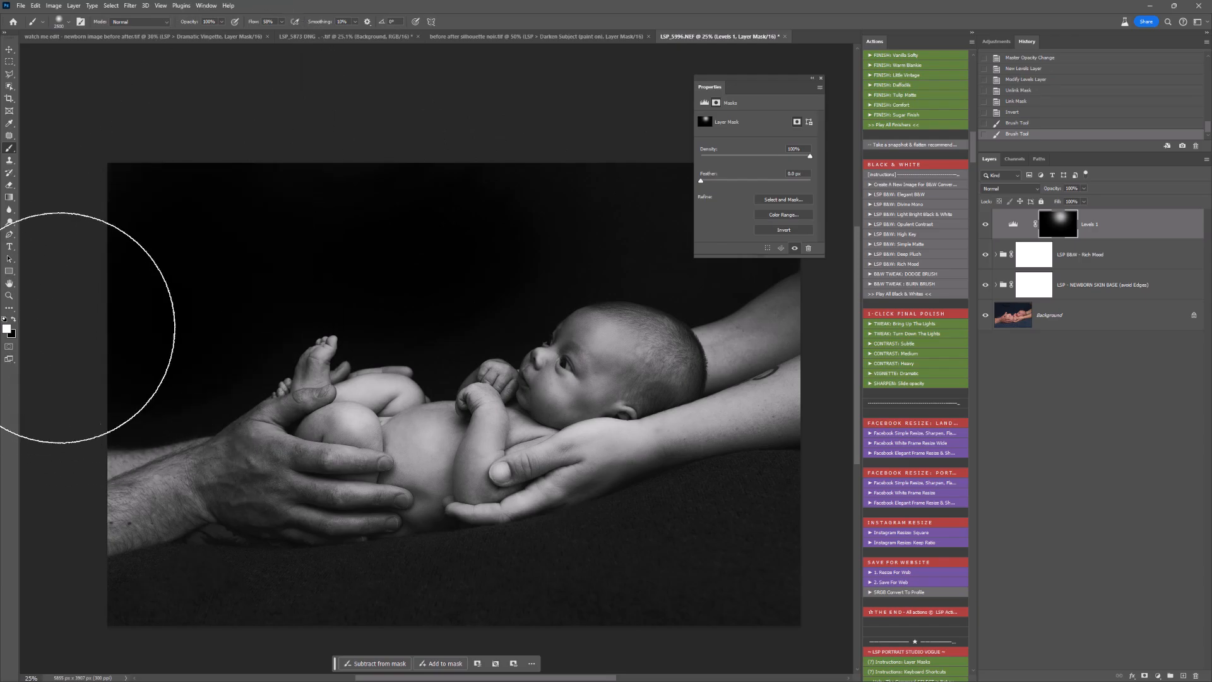
drag(60, 328, 516, 184)
- Move the mask properties aside, shrink the brush and paint the Levels darkening around the baby's head and the arms behind it
drag(699, 77, 803, 77)
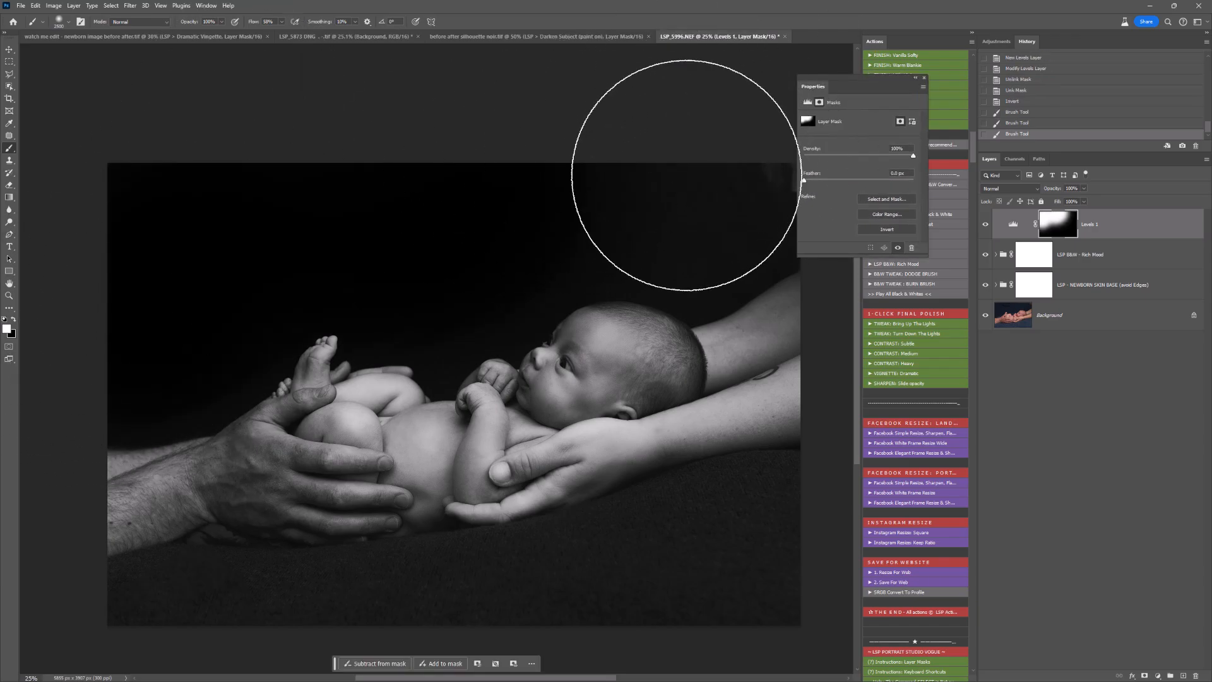
key(bracketleft)
key(bracketleft)
key(bracketleft)
key(bracketleft)
key(bracketleft)
key(bracketleft)
key(bracketleft)
key(bracketleft)
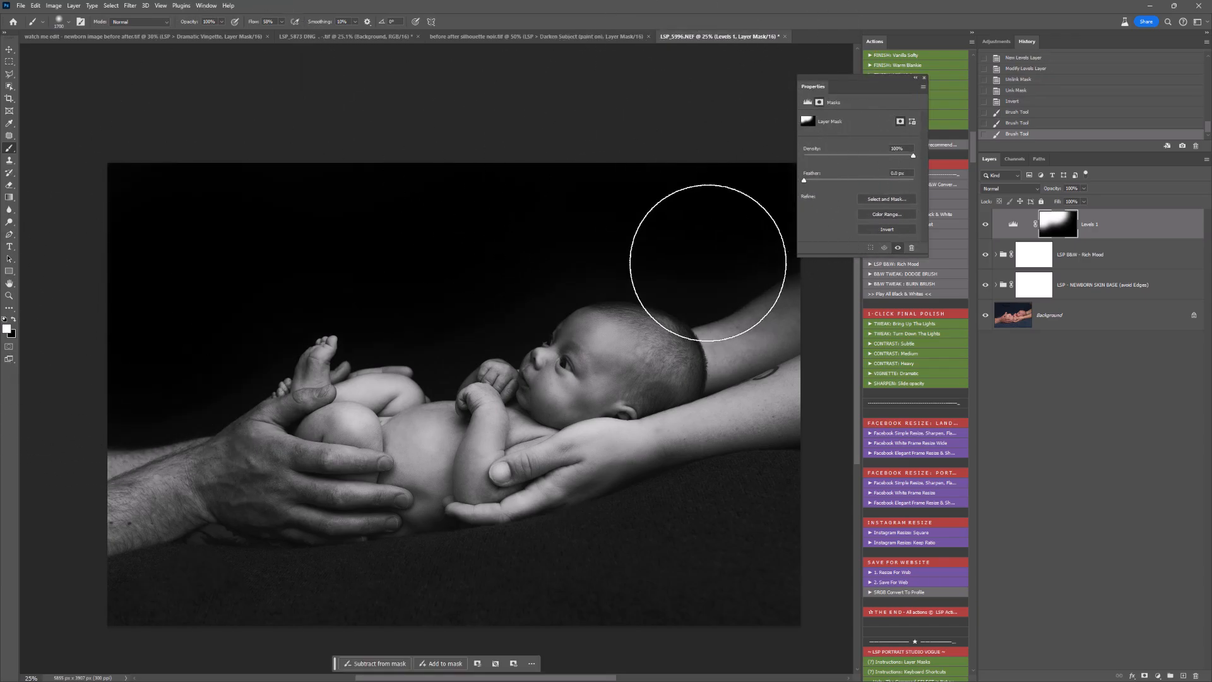
mouse_move(707, 262)
mouse_down()
mouse_move(784, 257)
mouse_move(793, 441)
mouse_up()
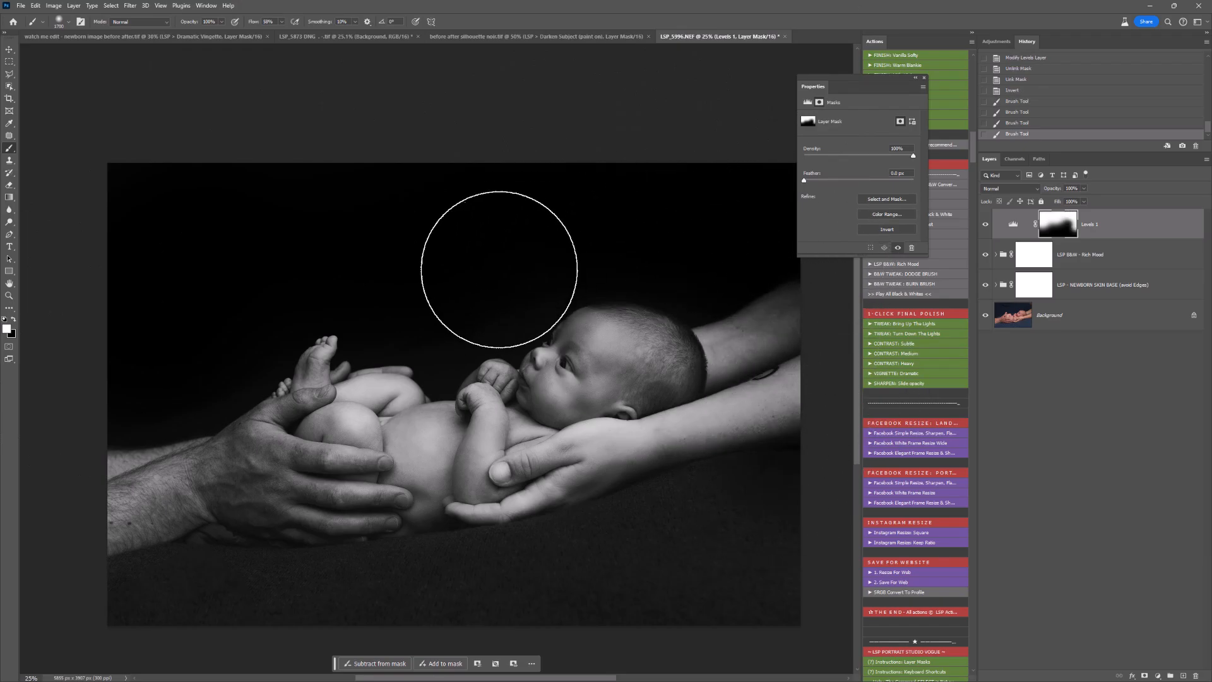
- Shrink the brush and paint the Levels darkening into the backdrop gap between the baby's feet and hands
right_click(489, 293)
drag(594, 318, 586, 318)
click(494, 267)
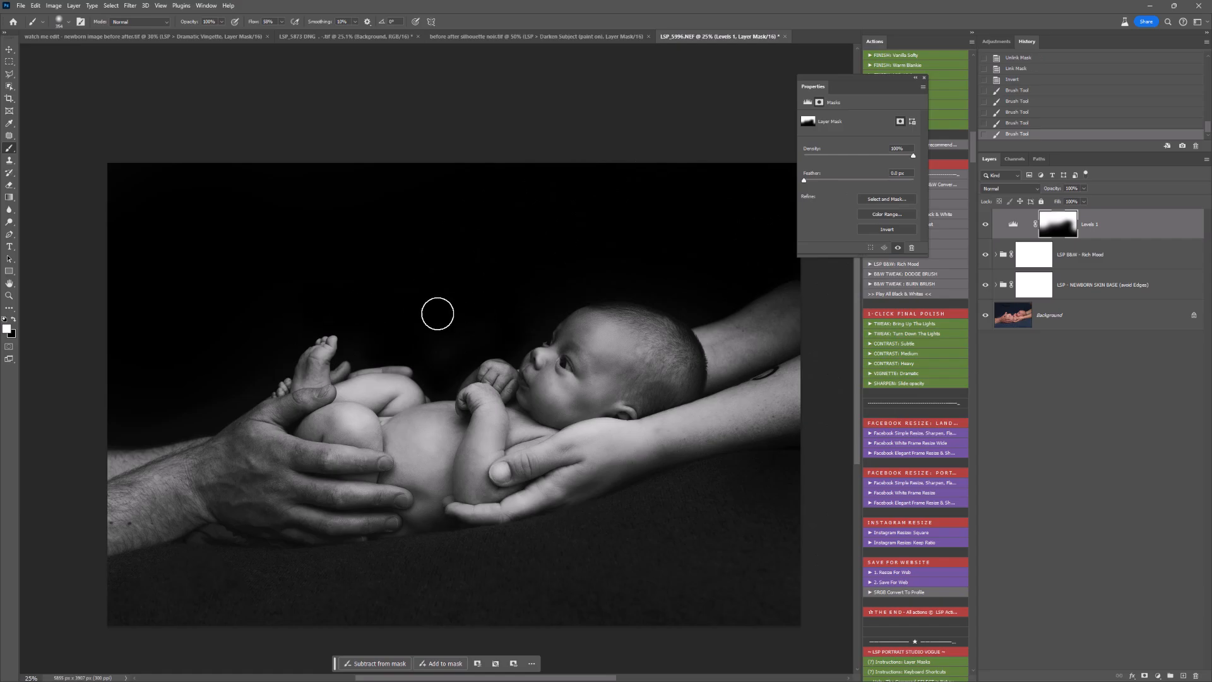
drag(437, 314, 481, 352)
- Enlarge the brush and paint the Levels darkening across the blanket beneath the baby and supporting hands
right_click(488, 376)
drag(586, 400, 589, 402)
click(666, 514)
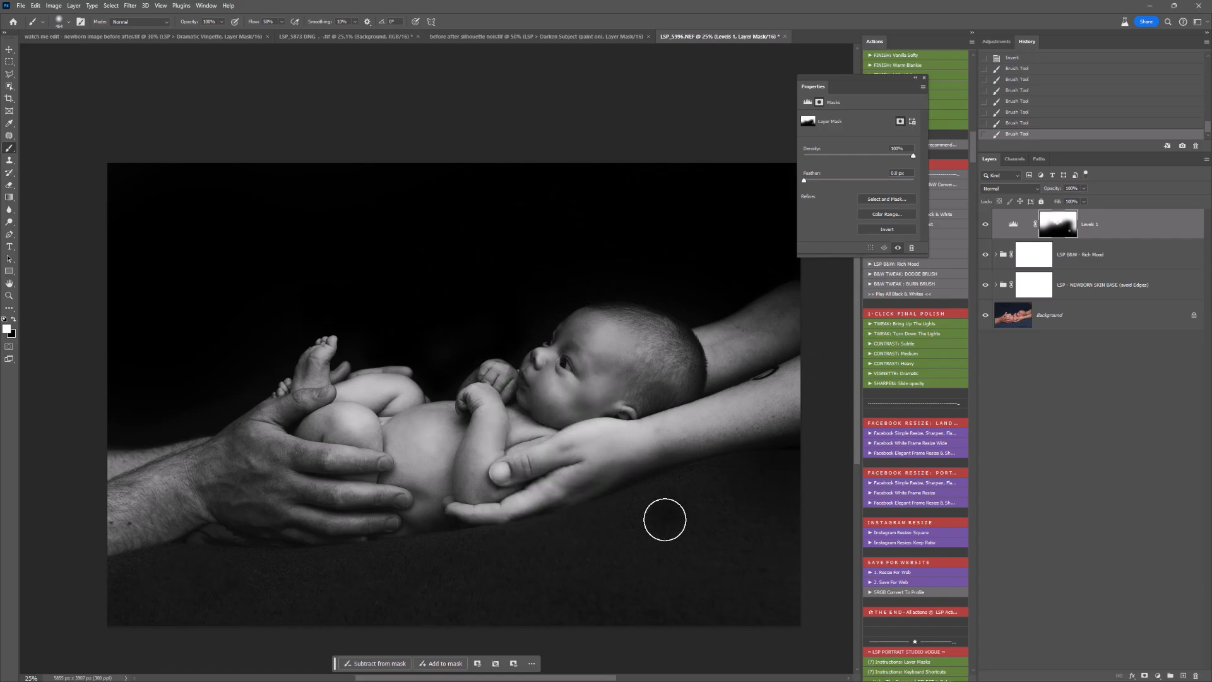
key(])
key(])
key(])
key(])
key(])
key(])
key(])
key(])
key(])
mouse_move(603, 571)
mouse_down()
mouse_move(773, 489)
mouse_move(322, 580)
mouse_move(138, 598)
mouse_up()
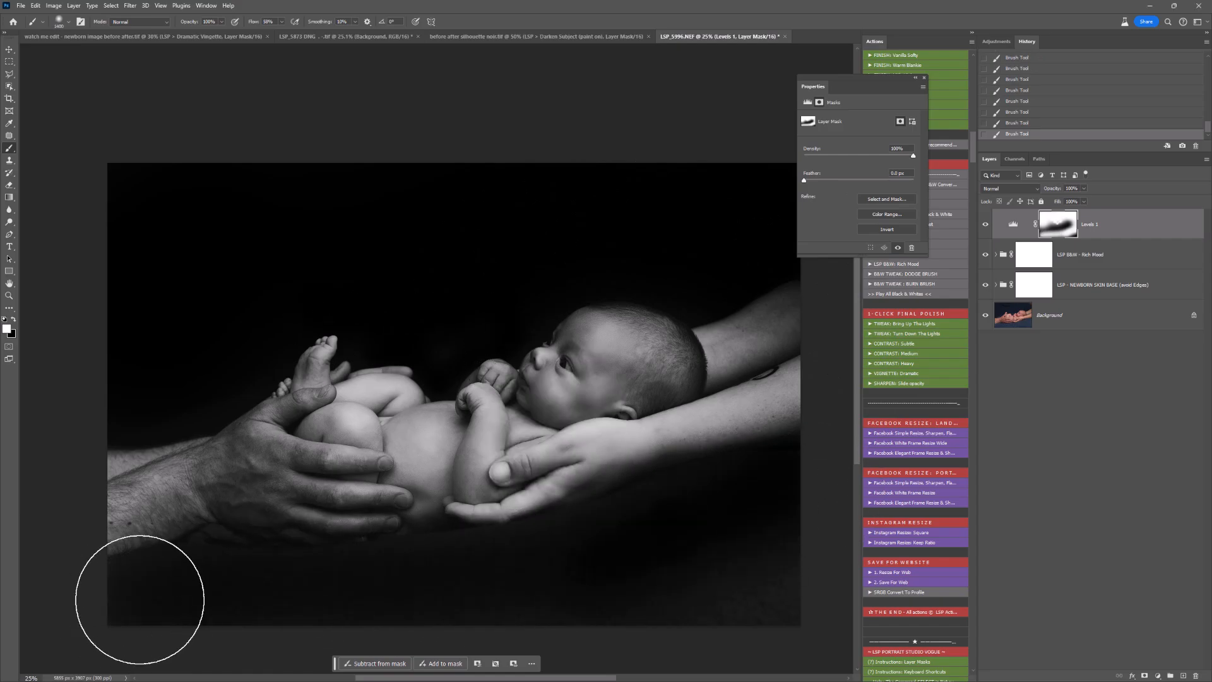
- Add a black (000000) Solid Color fill layer and invert its mask to hide the fill
click(1157, 675)
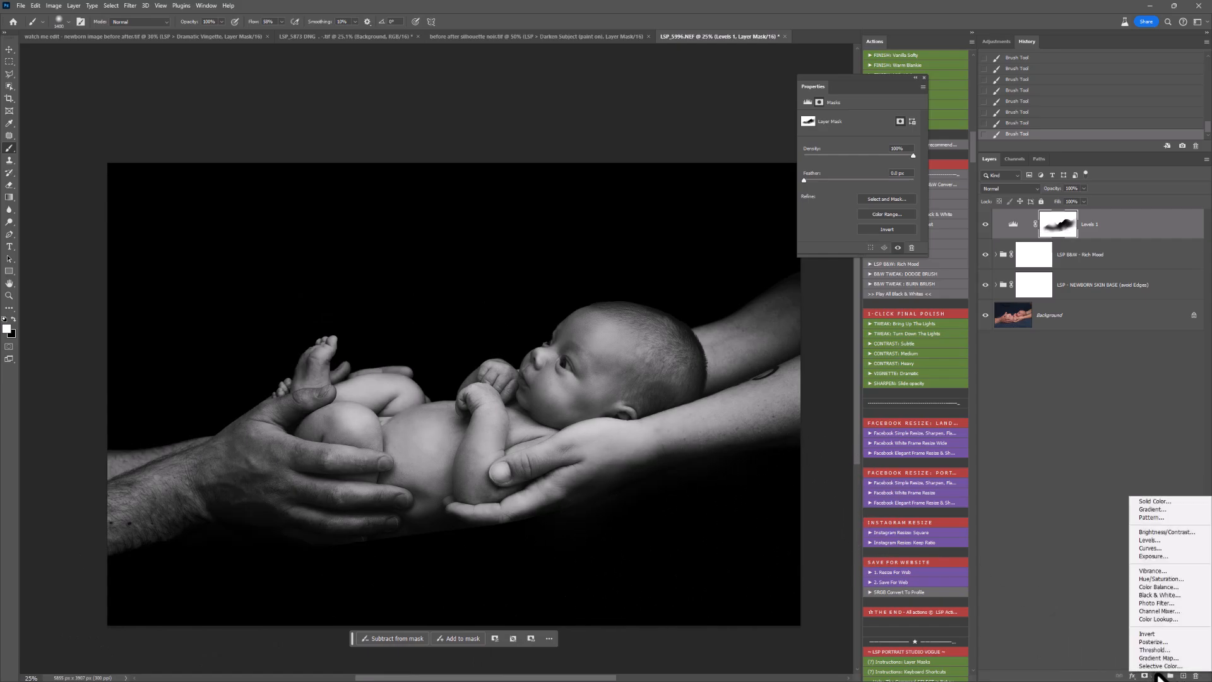
click(1155, 501)
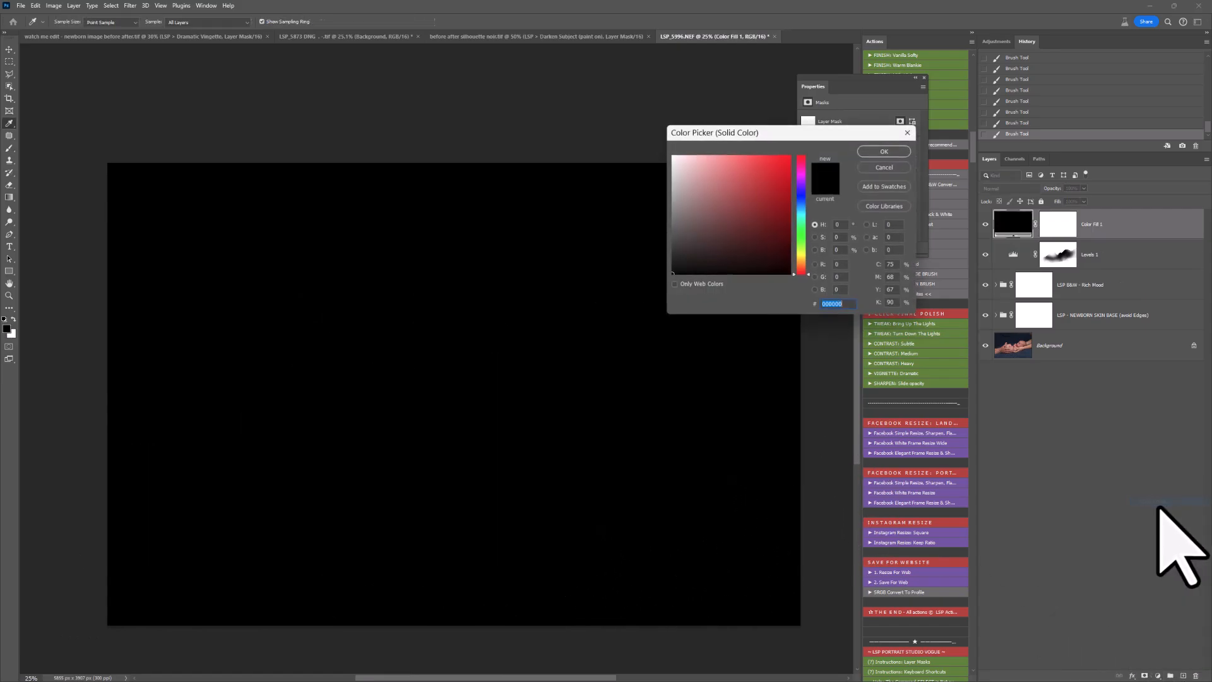
click(898, 151)
key(ctrl+i)
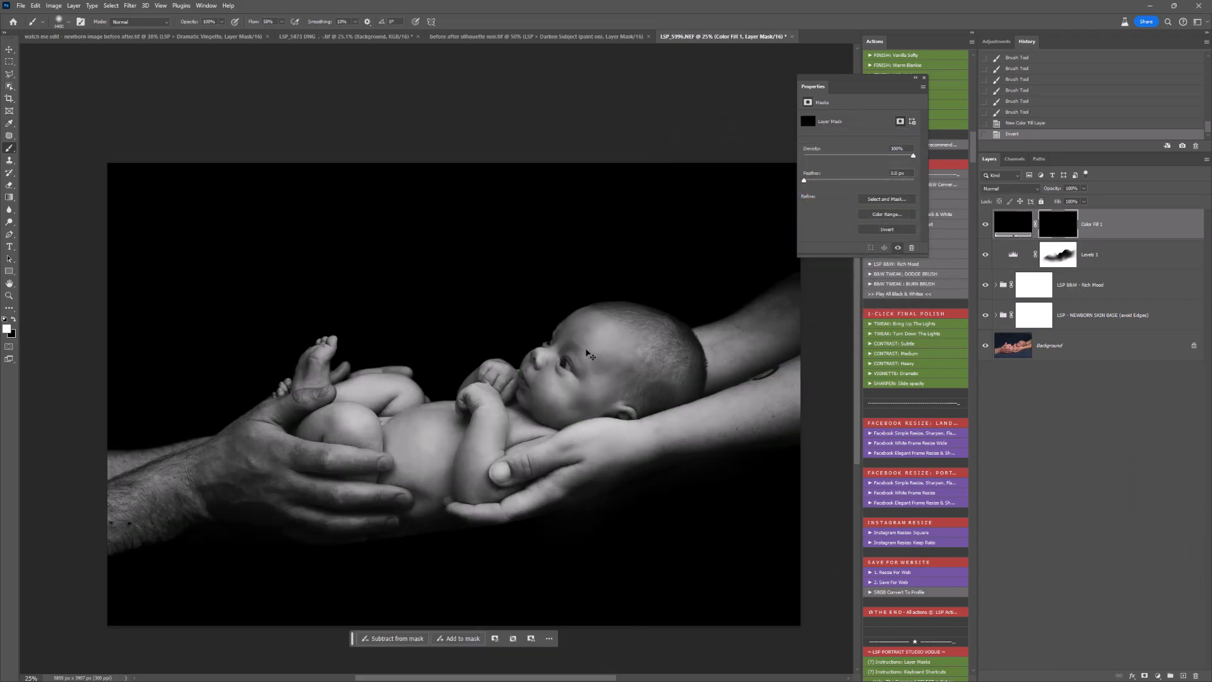
click(577, 352)
key(ctrl+z)
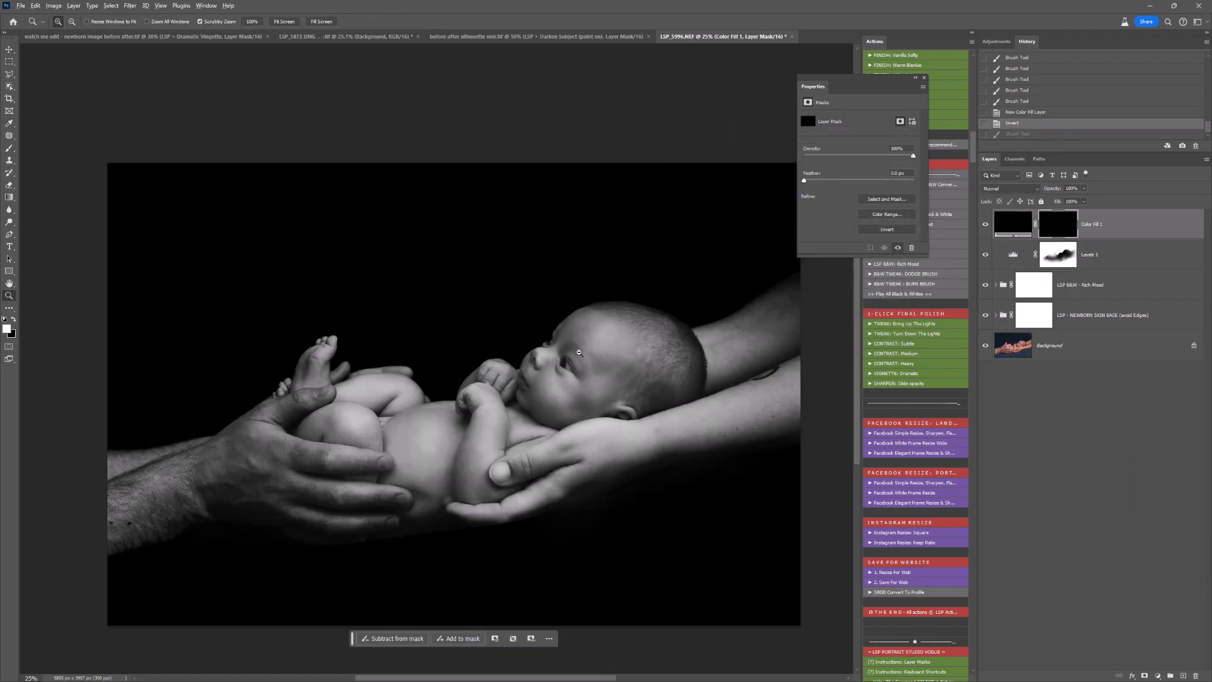
click(579, 352)
alt+click(579, 353)
click(578, 352)
click(579, 353)
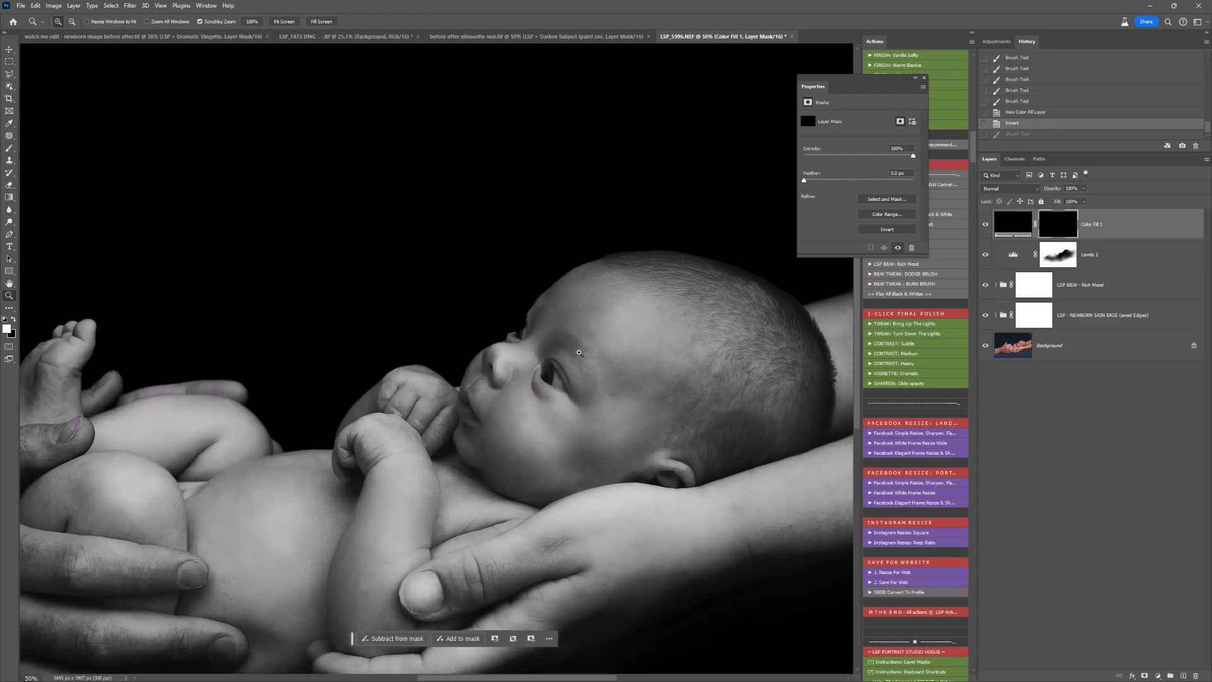
alt+click(578, 353)
alt+click(579, 352)
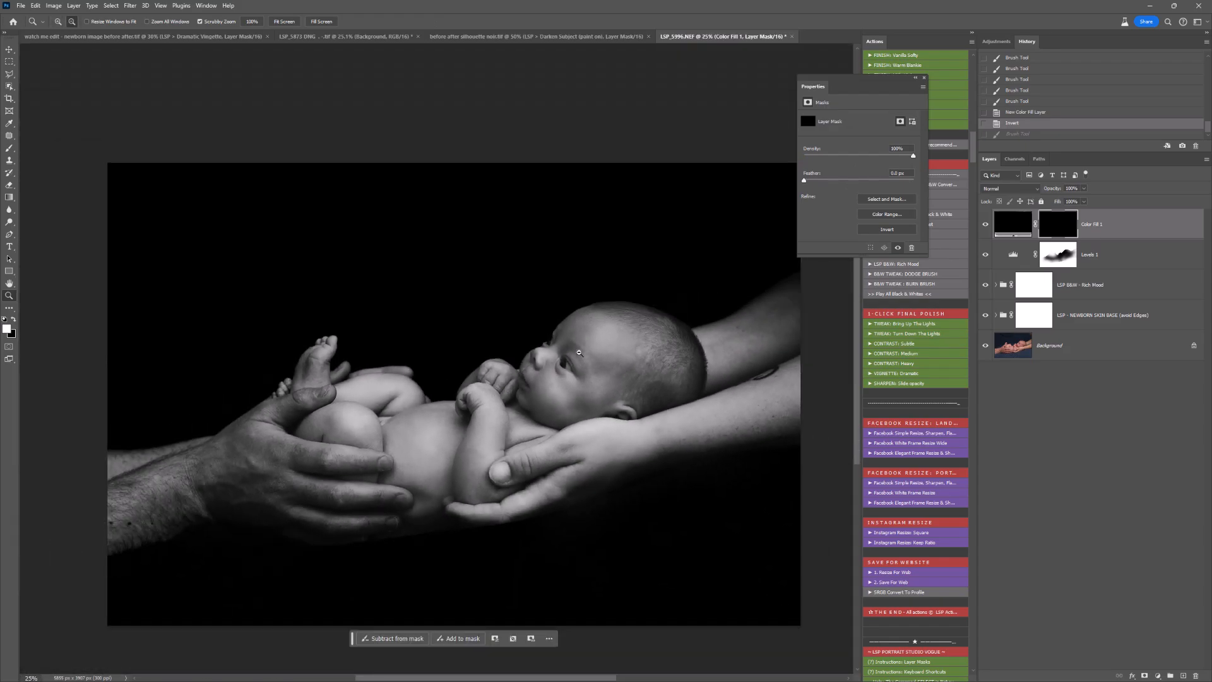
- Using a large brush, paint the black fill over the outer forearms so they fade into the background
key(b)
mouse_move(791, 350)
mouse_down()
mouse_move(812, 298)
mouse_move(778, 243)
mouse_move(811, 379)
mouse_move(780, 441)
mouse_move(349, 589)
mouse_move(120, 465)
mouse_move(96, 624)
mouse_move(203, 373)
mouse_move(357, 238)
mouse_move(211, 233)
mouse_move(87, 452)
mouse_move(79, 530)
mouse_move(833, 455)
mouse_move(833, 392)
mouse_move(631, 568)
mouse_move(249, 622)
mouse_move(676, 474)
mouse_move(679, 491)
mouse_up()
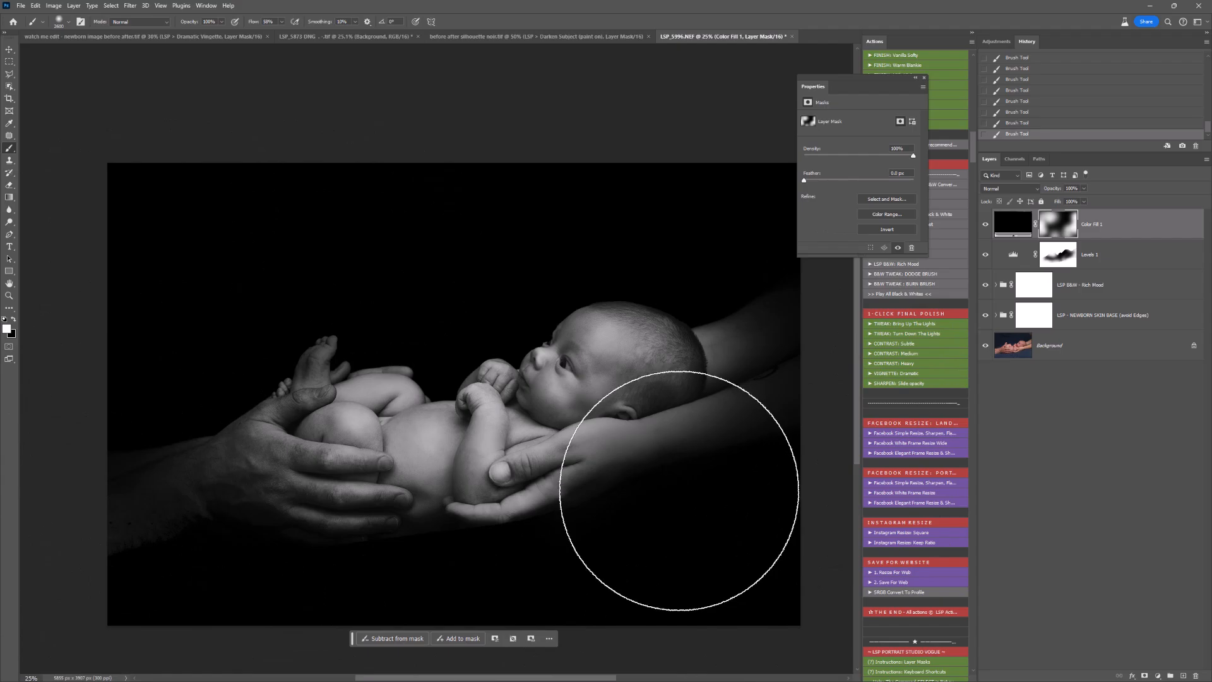
- Add a Curves adjustment layer and pull the curve's midpoint down to darken the whole image
click(1157, 676)
click(1150, 552)
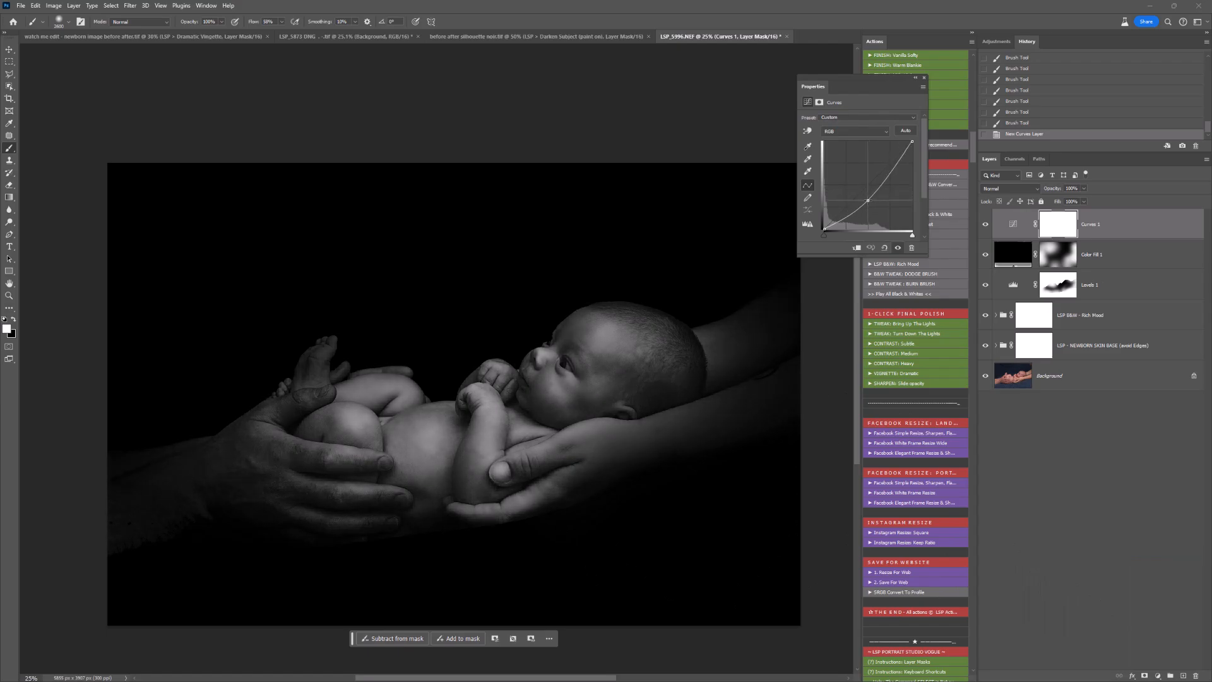
drag(867, 207, 867, 208)
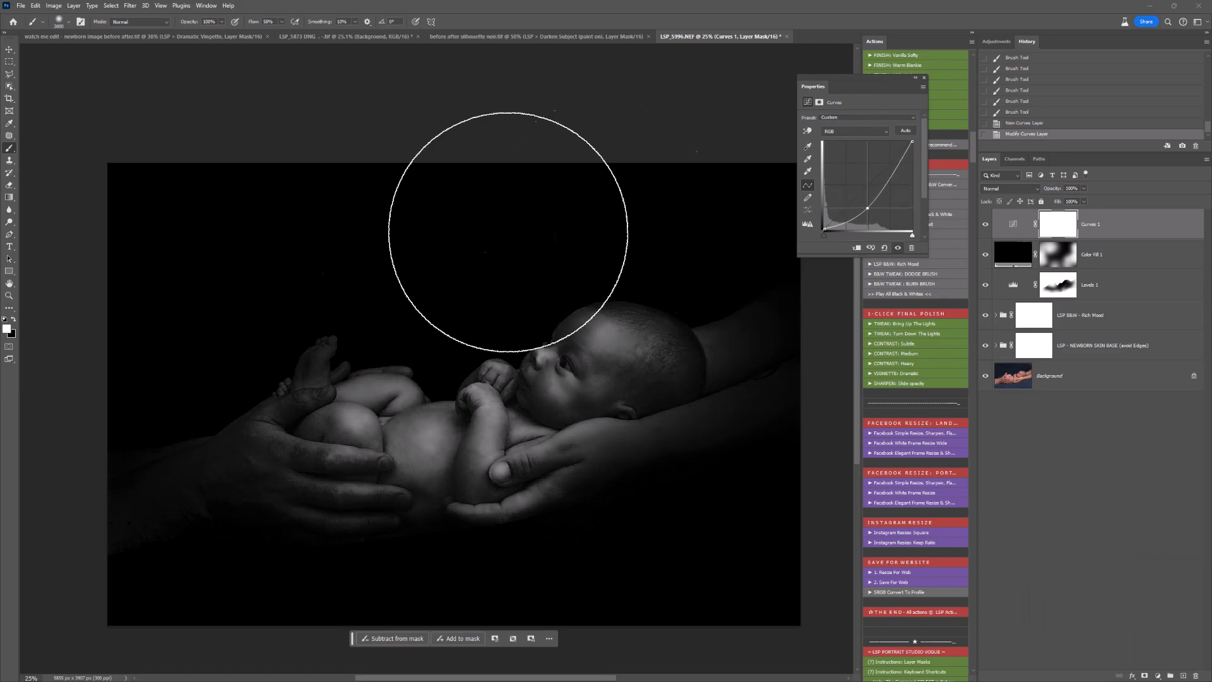
- Switch to black, shrink the brush and mask the Curves darkening off the baby's face and hands
click(13, 319)
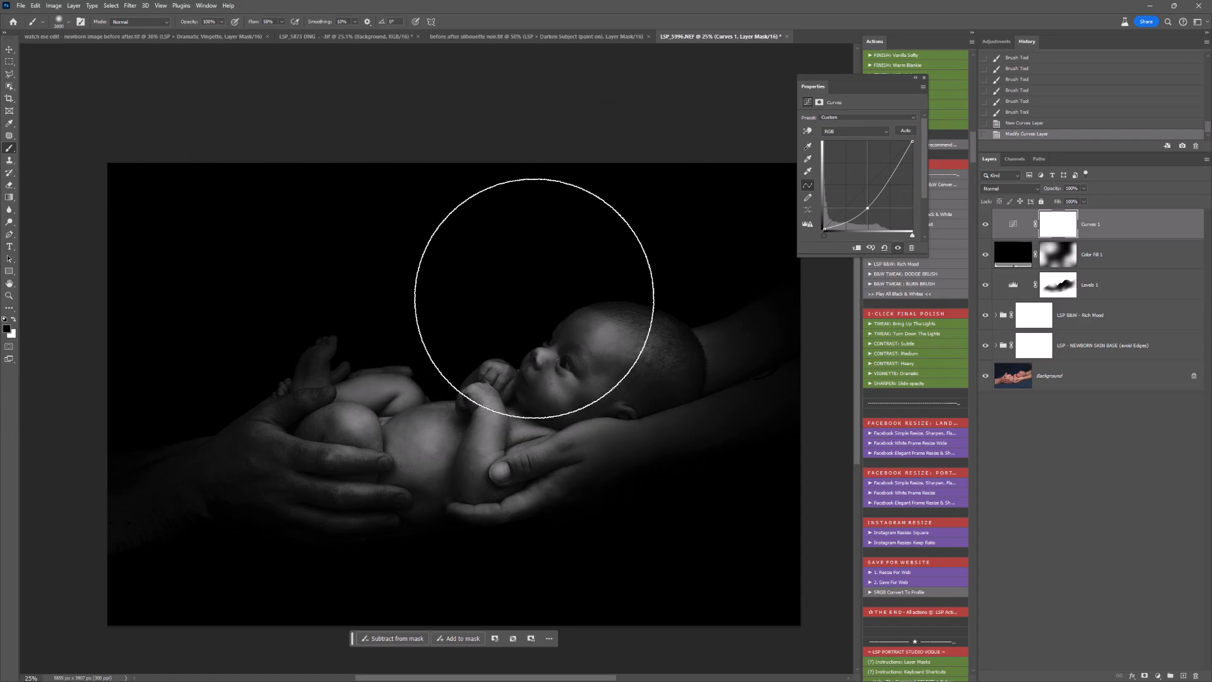
key(bracketleft)
key(bracketleft)
key(bracketleft)
key(bracketleft)
key(bracketleft)
key(bracketleft)
key(bracketleft)
key(bracketleft)
key(bracketleft)
key(bracketleft)
key(bracketleft)
drag(578, 323, 498, 379)
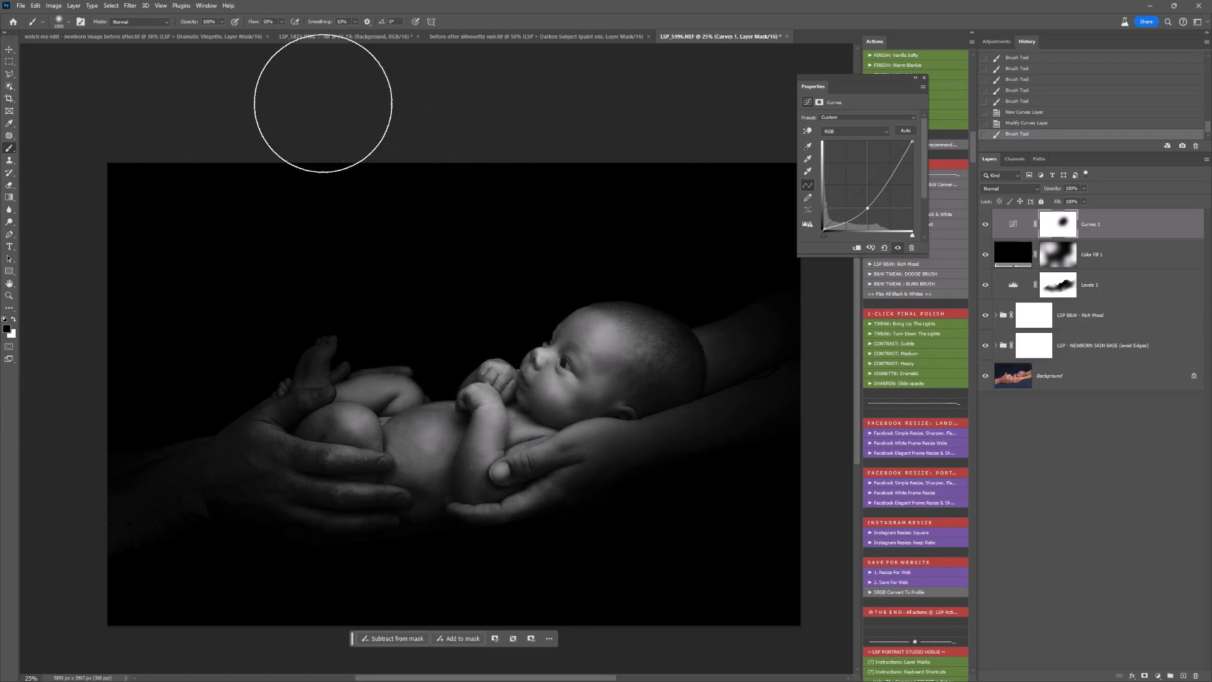
- Lower the brush flow to 24% and mask the Curves darkening off the baby's body and feet
click(282, 24)
drag(282, 33, 266, 32)
mouse_move(520, 372)
mouse_down()
mouse_move(484, 395)
mouse_move(374, 387)
mouse_move(294, 361)
mouse_move(282, 335)
mouse_up()
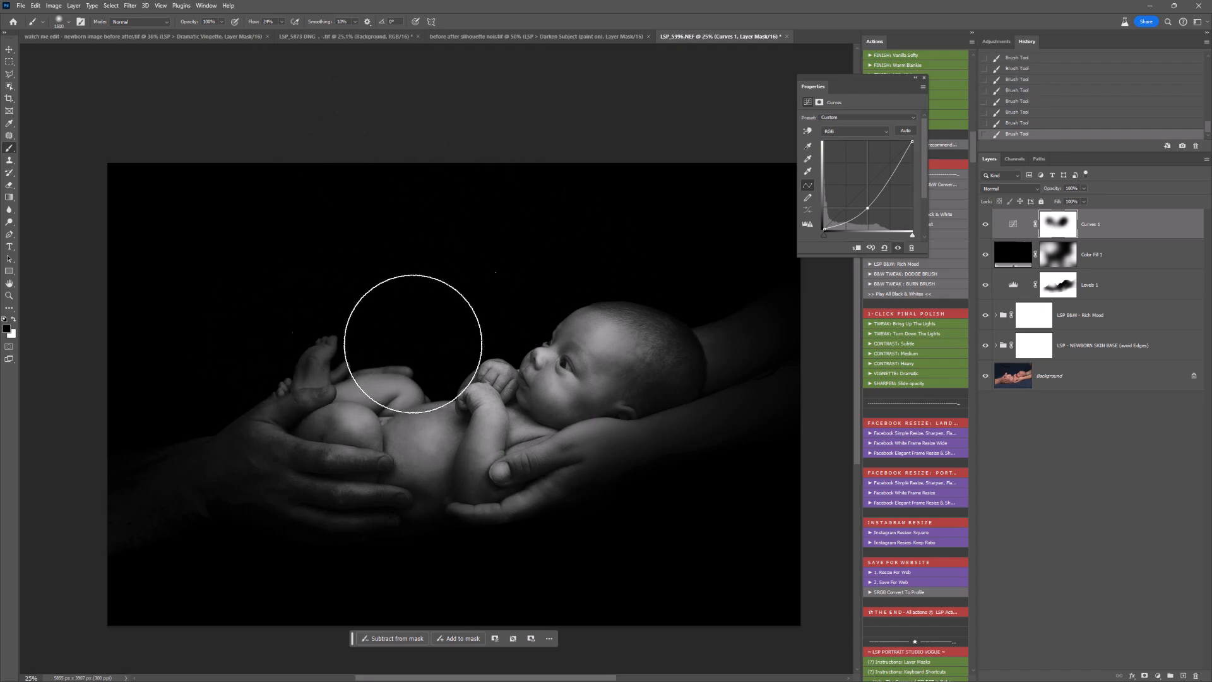
- Brush the black fill off the baby's feet, and refine the Curves mask over the supporting hands
click(1050, 255)
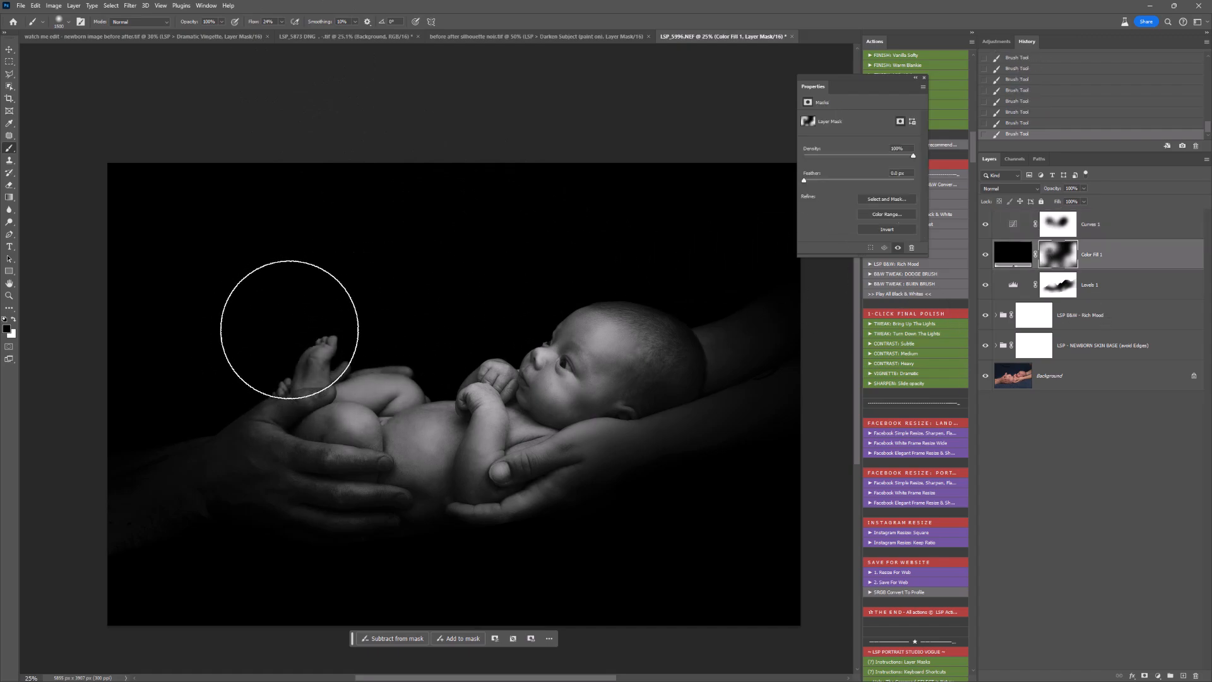
click(1068, 234)
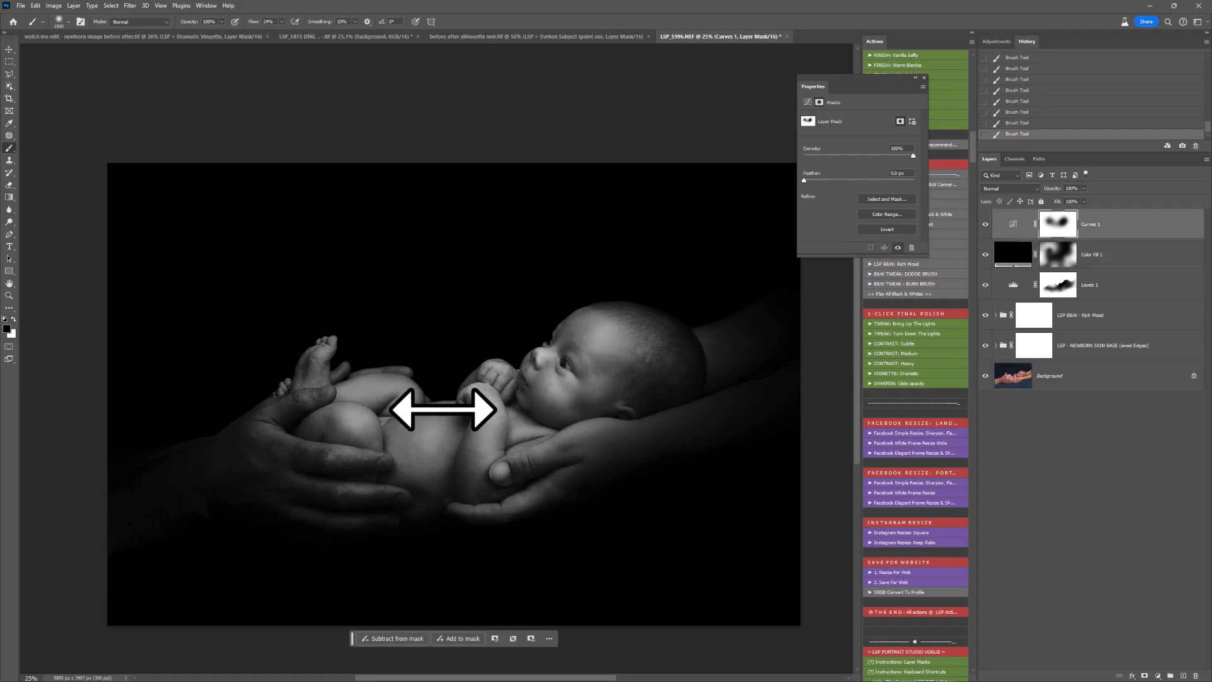
click(321, 445)
click(339, 468)
click(605, 447)
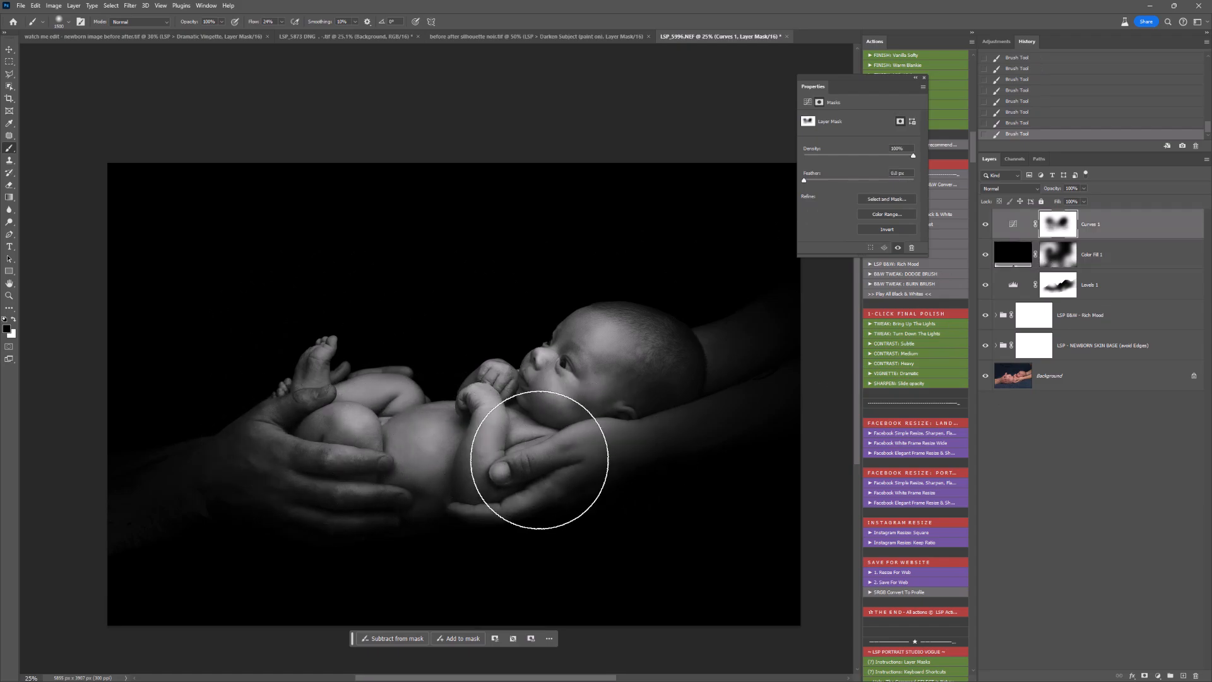
key(x)
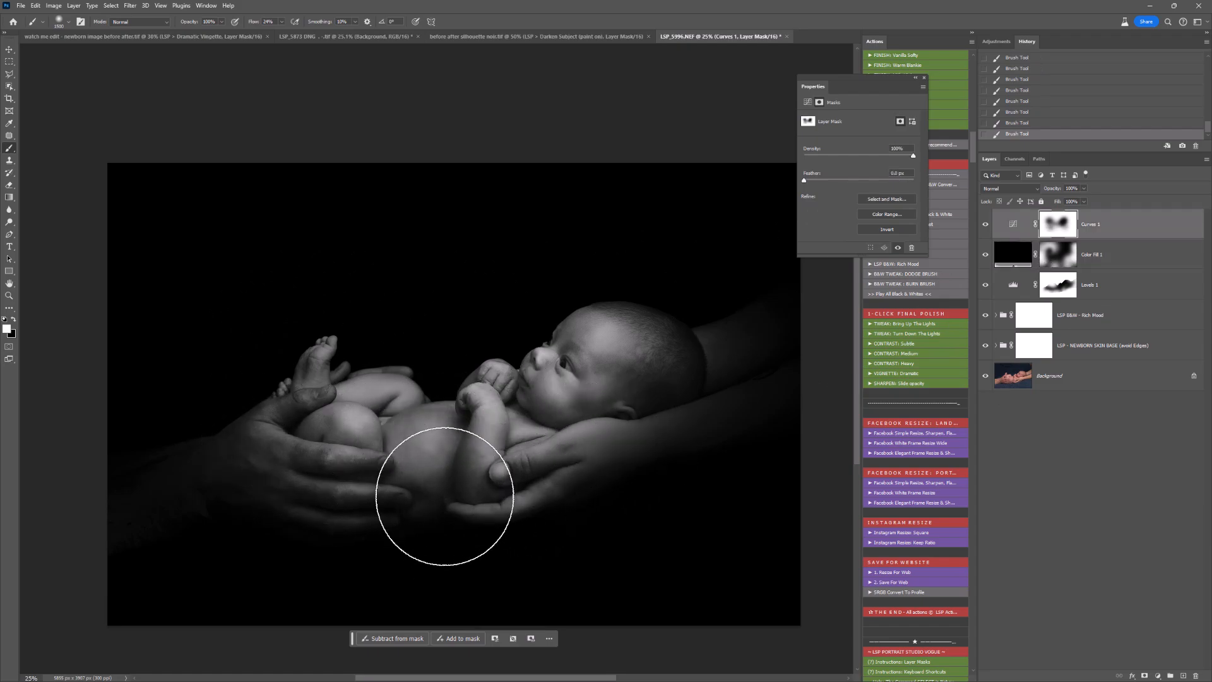
key(x)
key(x)
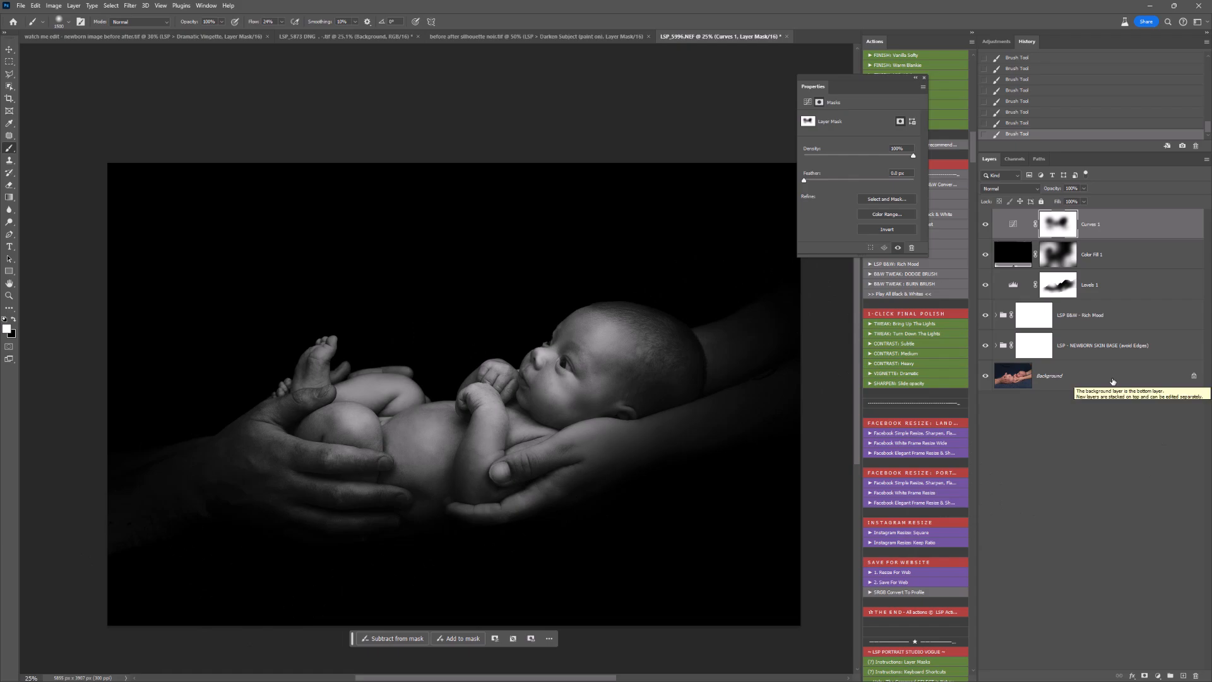
- Close the mask properties, run the Bright Open Eyes detail brush action and paint it onto the baby's eyes
click(923, 77)
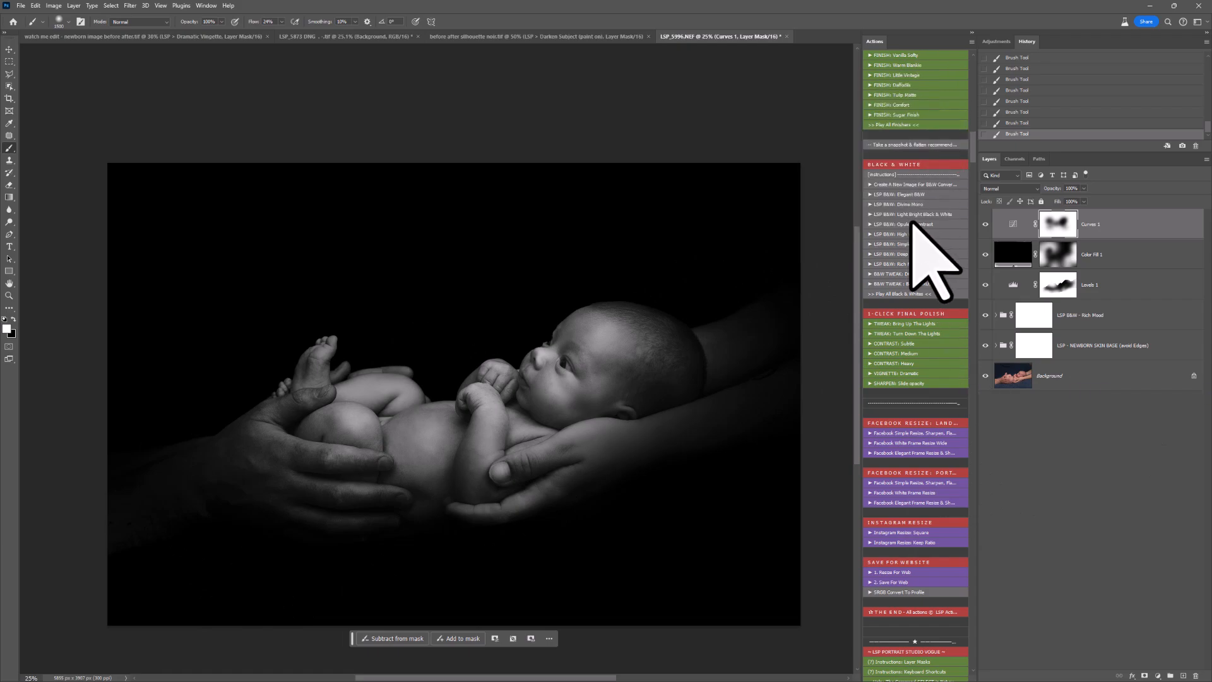
scroll(927, 231, up, 1)
scroll(933, 232, up, 10)
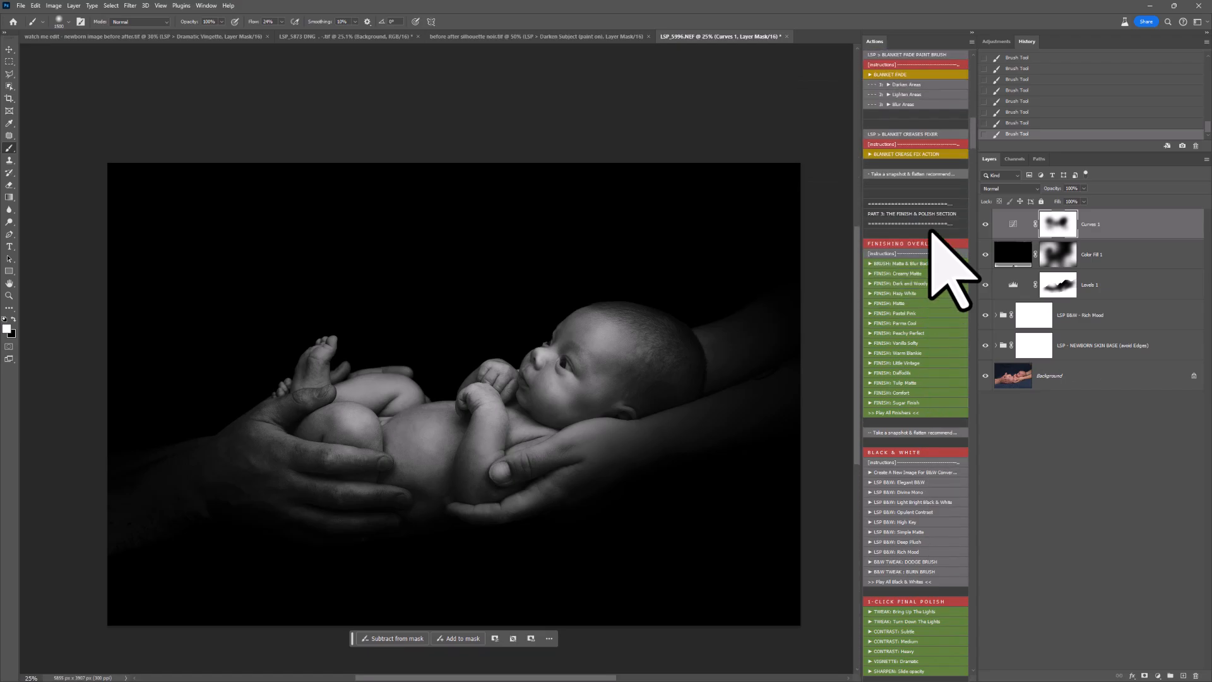
scroll(932, 233, up, 11)
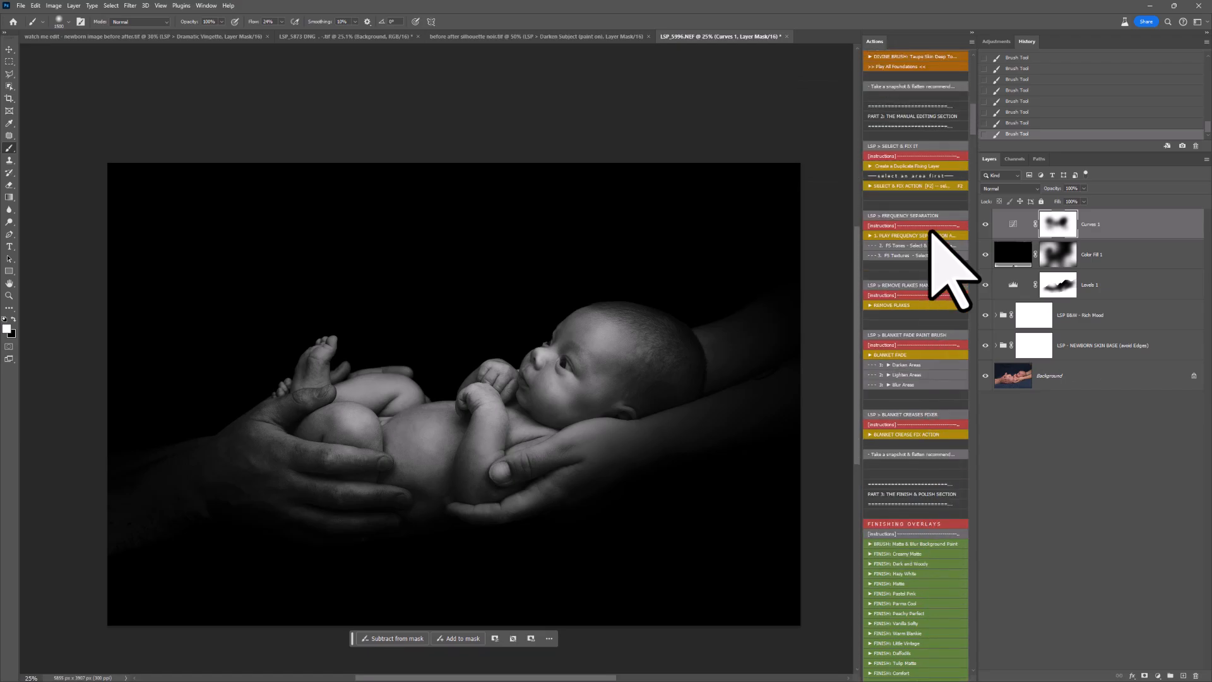
scroll(933, 234, up, 8)
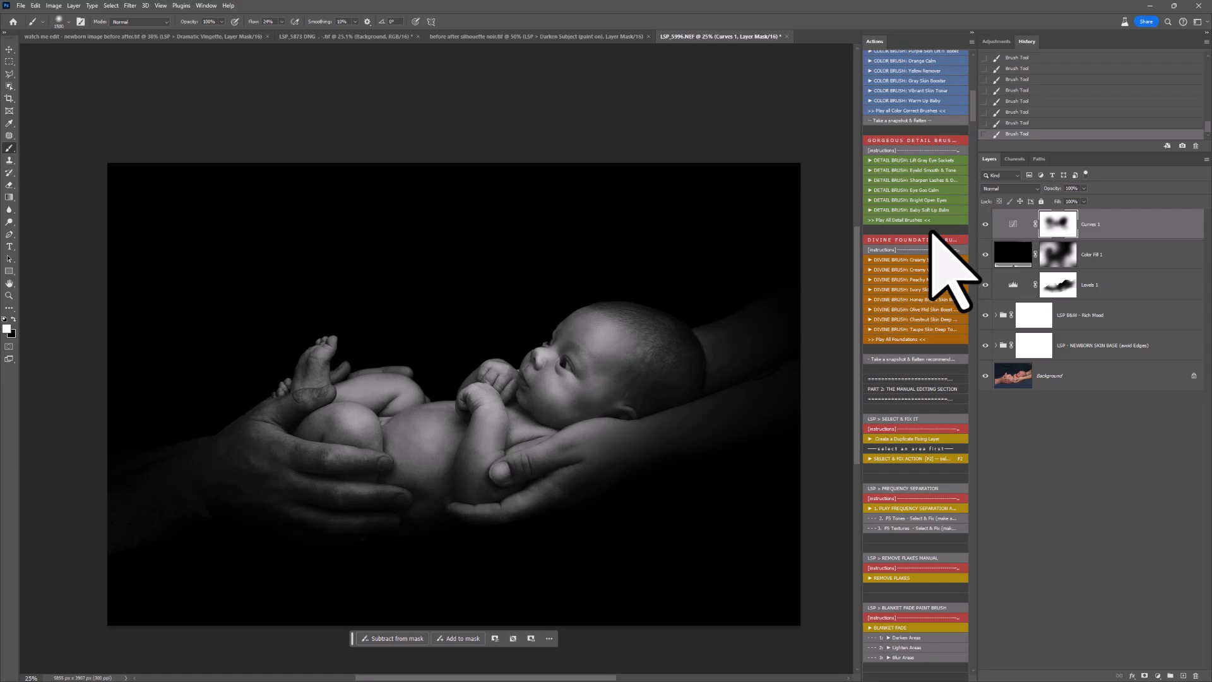
scroll(932, 234, up, 8)
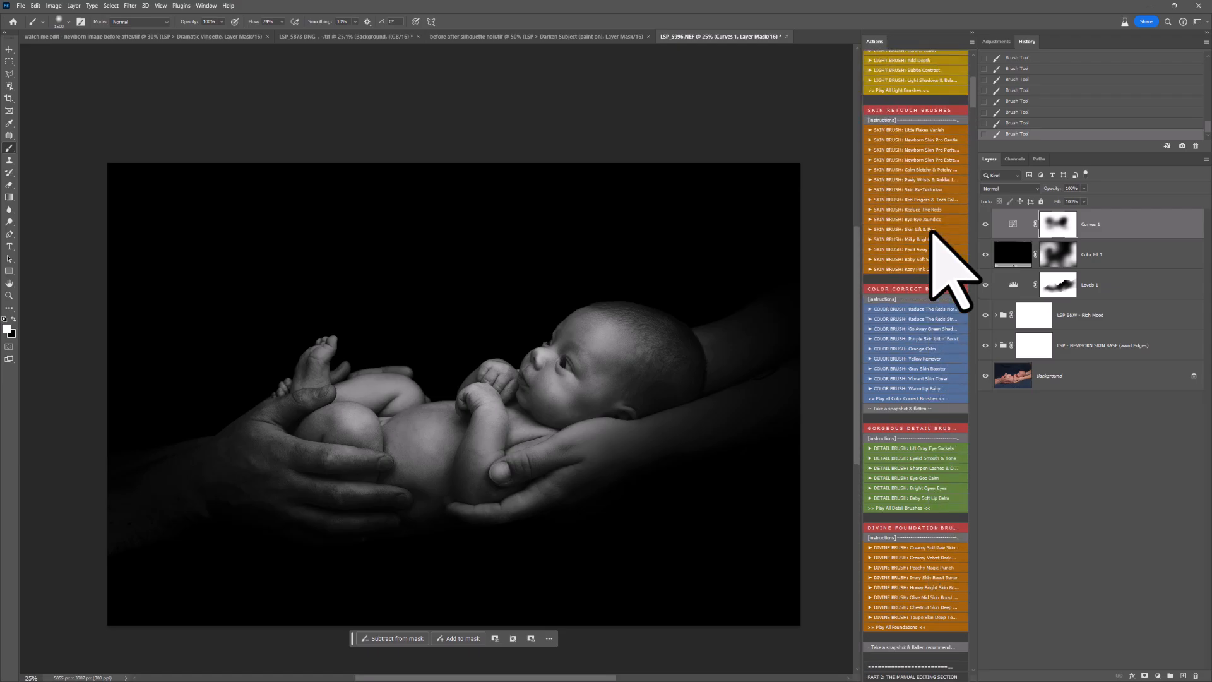
scroll(922, 460, down, 1)
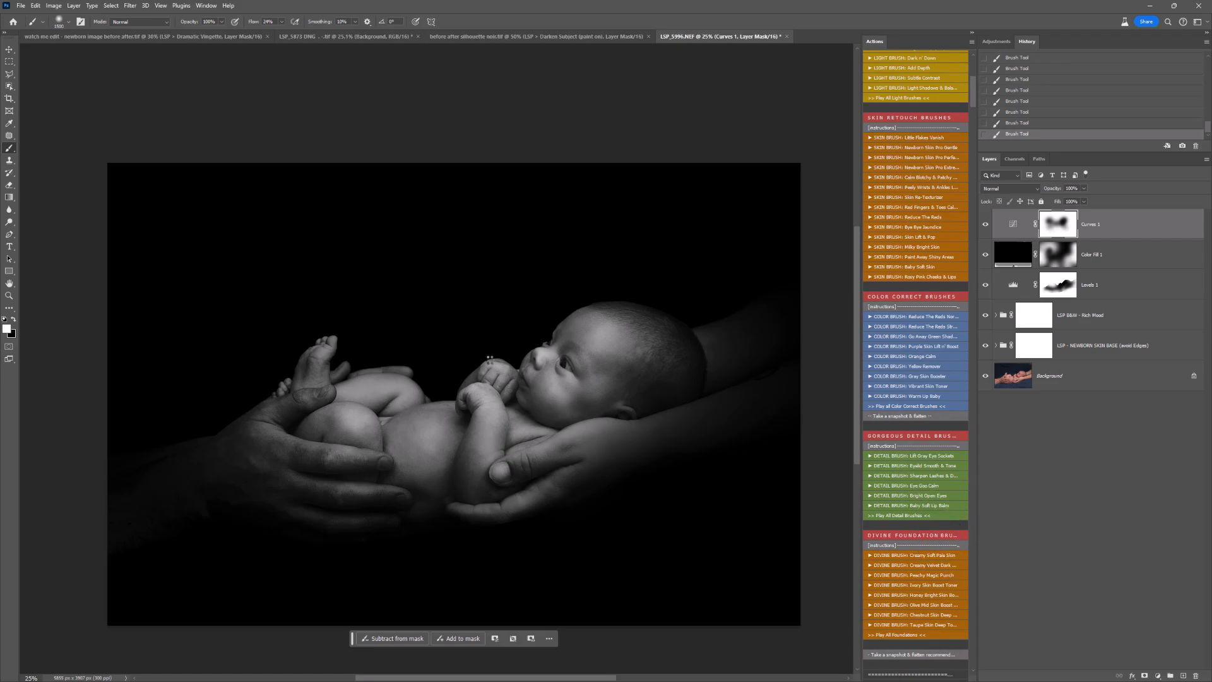
drag(569, 363, 617, 418)
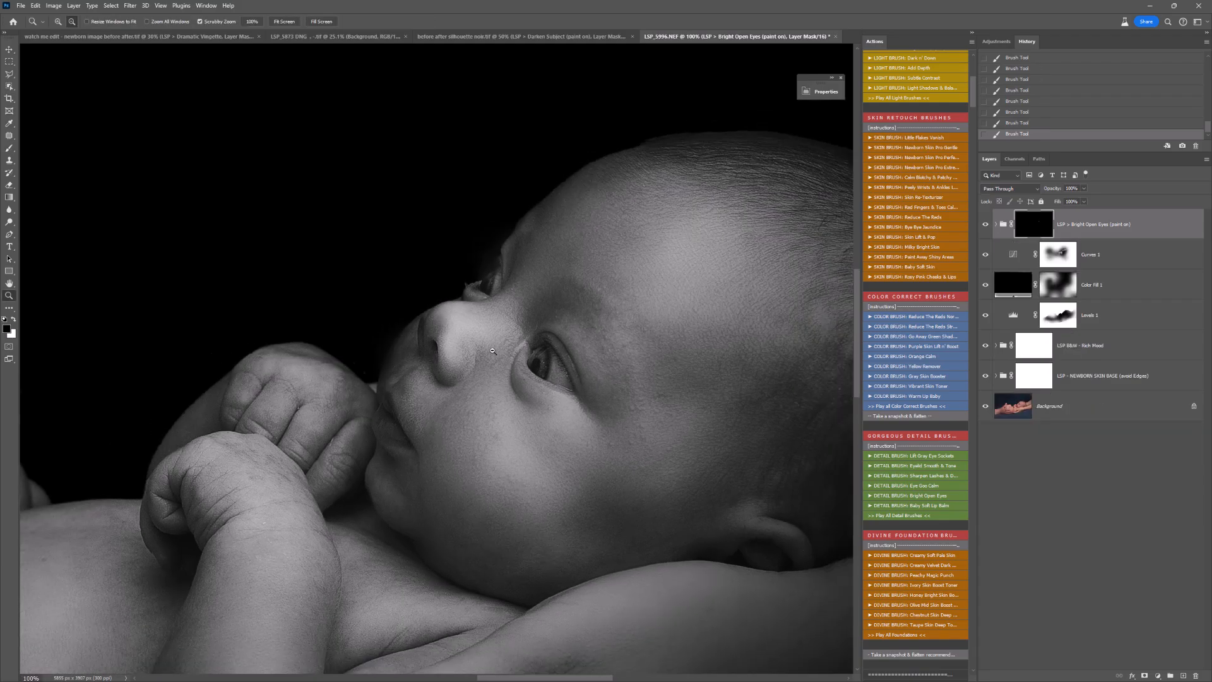
drag(505, 351, 492, 350)
- Lower the opacity of the Bright Open Eyes group to soften the eye effect
click(1081, 227)
drag(1083, 188, 1058, 199)
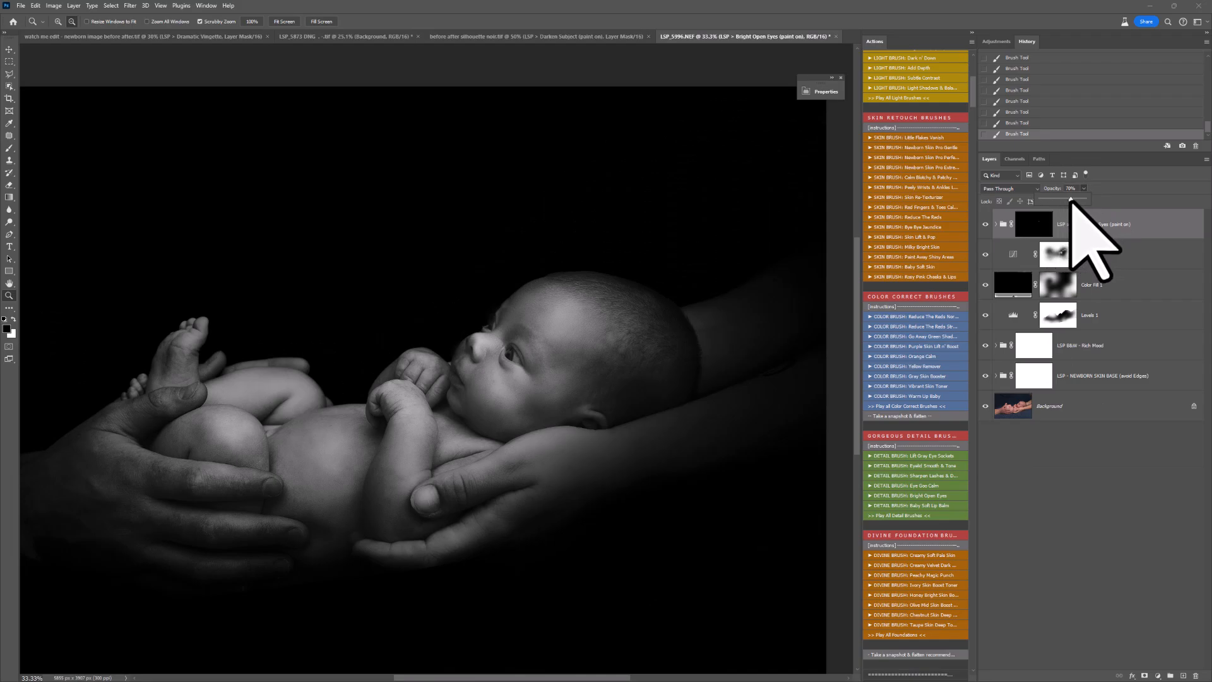
drag(1071, 199, 1071, 199)
click(389, 455)
key(space)
drag(454, 458, 559, 425)
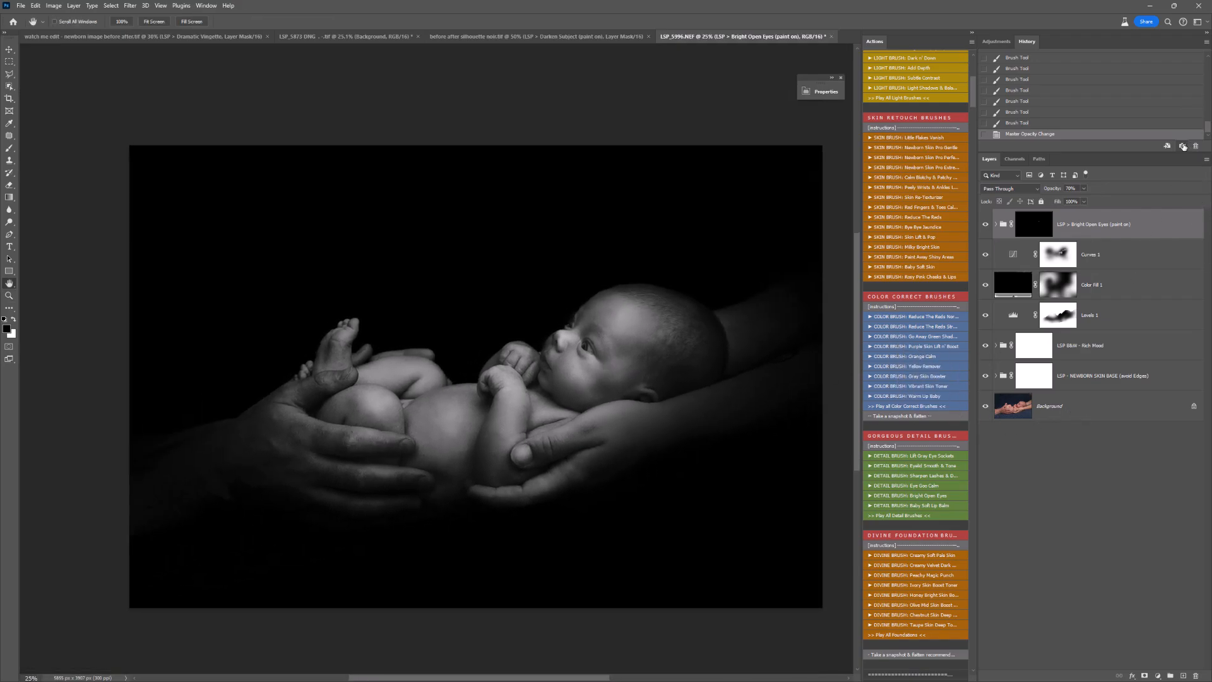
- Take a history snapshot of the finished edit and compare it with the earlier color snapshot
scroll(1041, 95, up, 10)
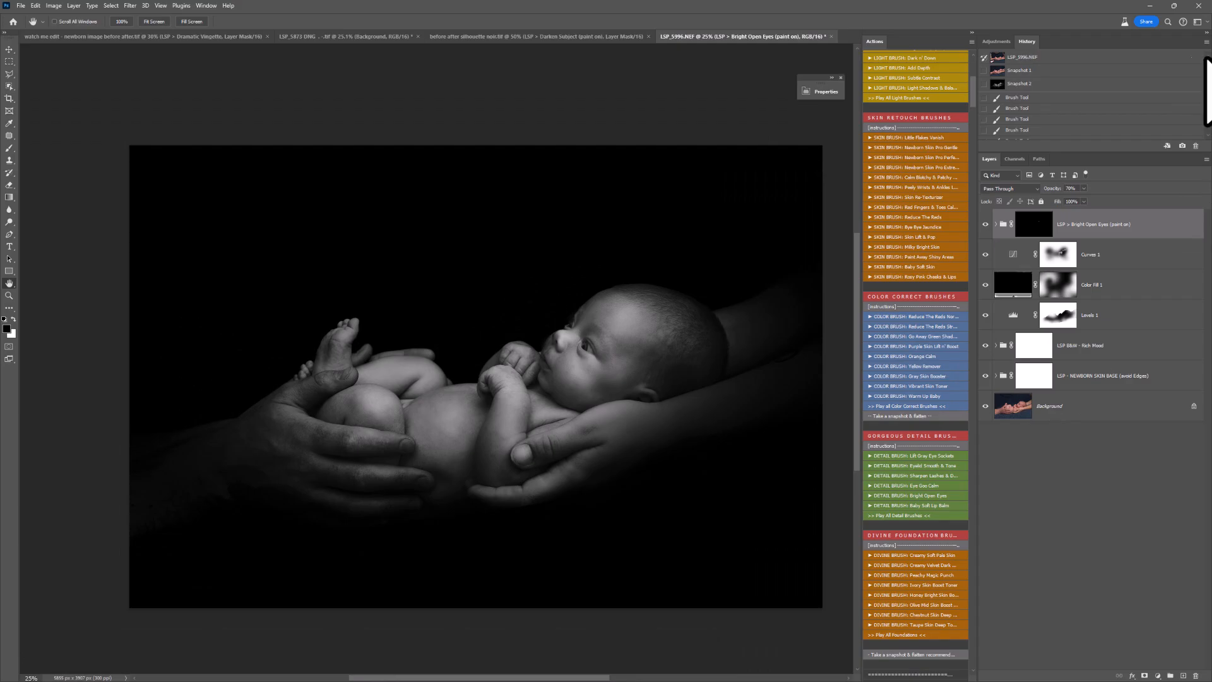
click(1017, 70)
click(1018, 84)
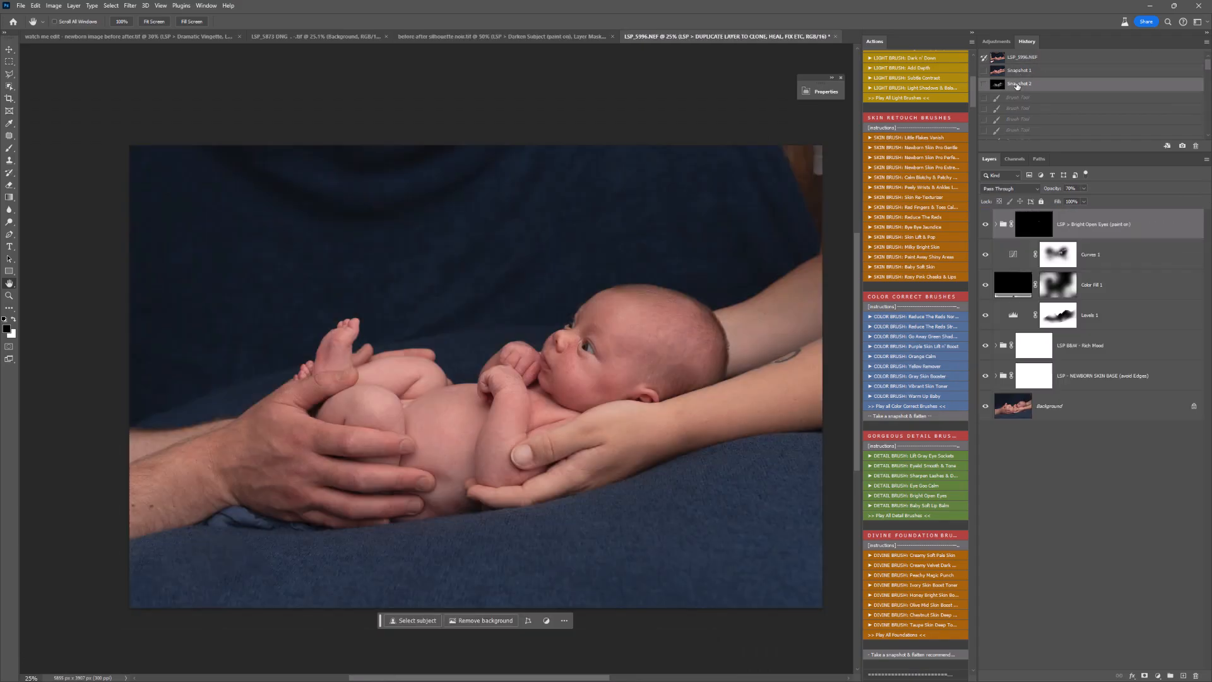
- Compare the original full-frame photo with the finished black and white snapshot
click(1022, 57)
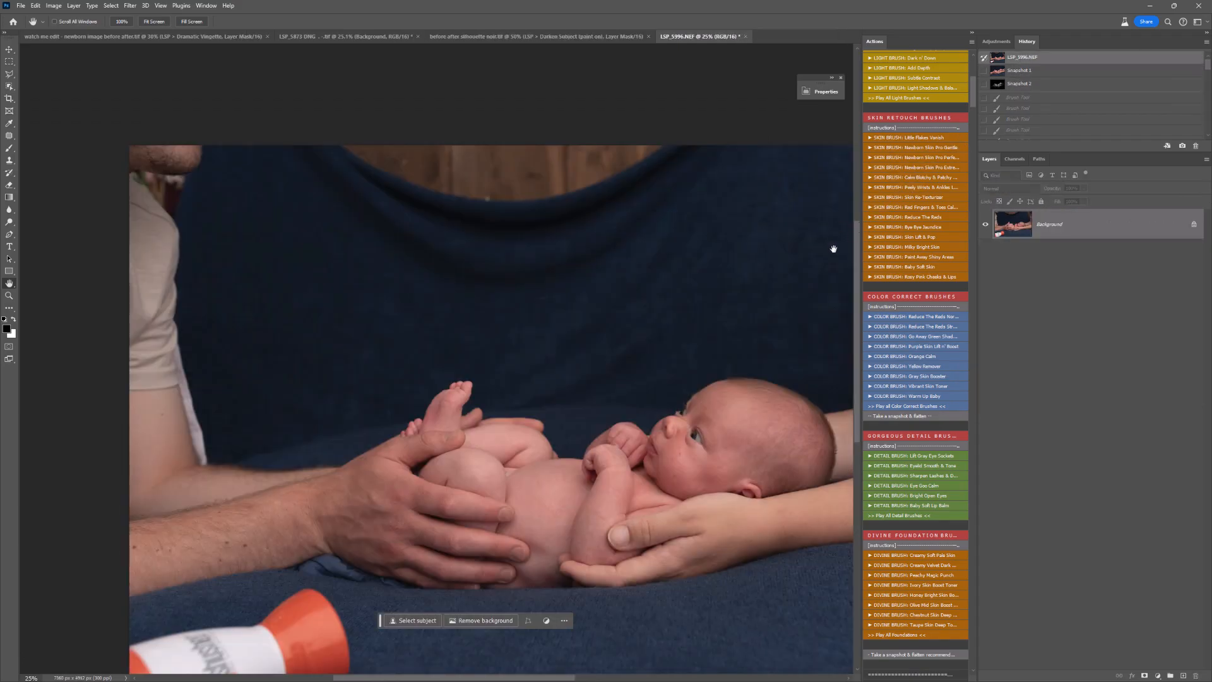
alt+click(752, 288)
drag(753, 291, 705, 273)
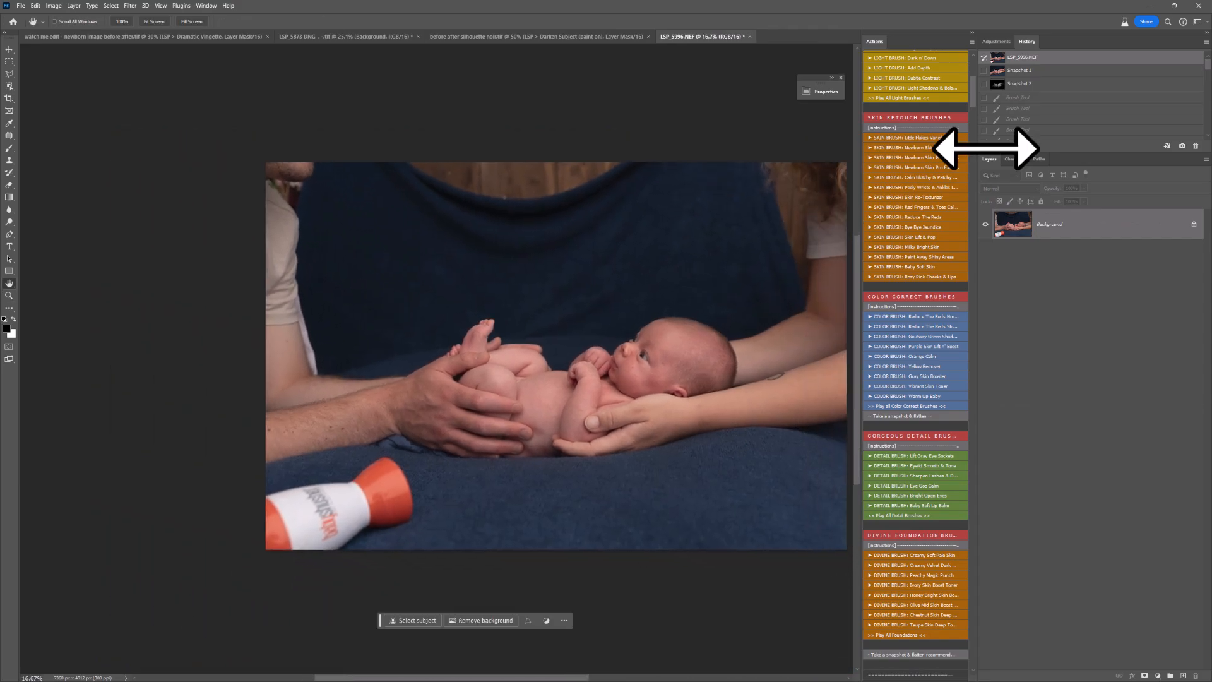
click(1046, 85)
click(1030, 72)
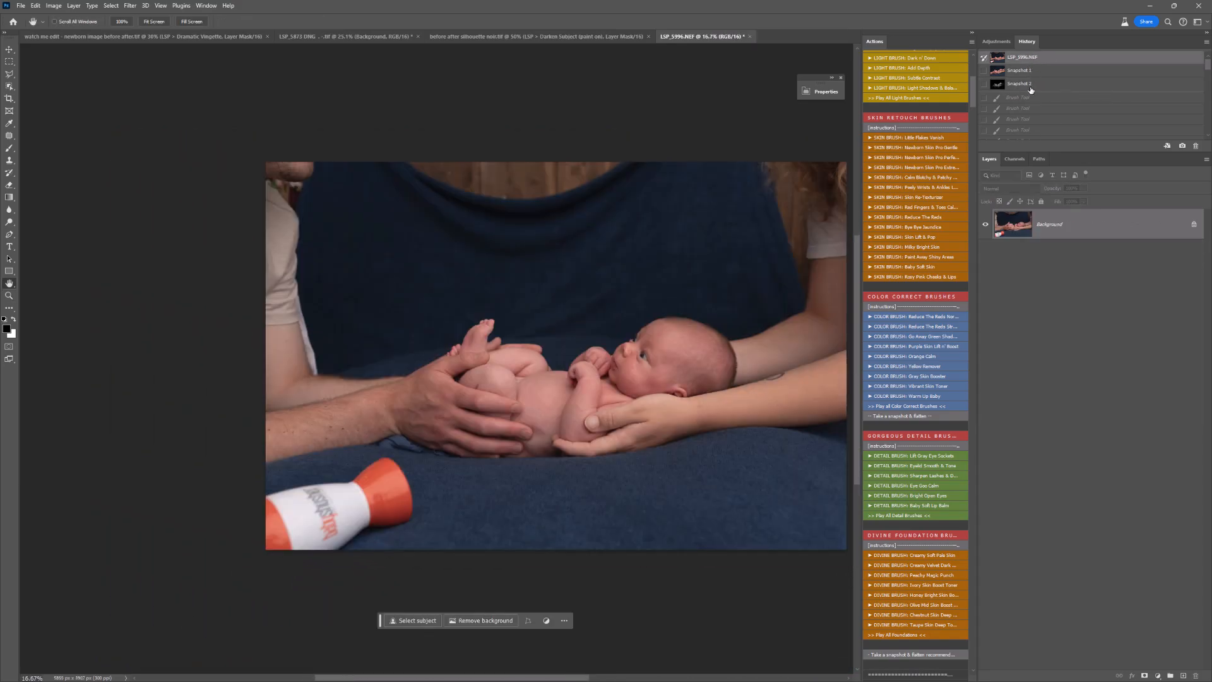
click(1031, 83)
click(1023, 58)
click(1023, 83)
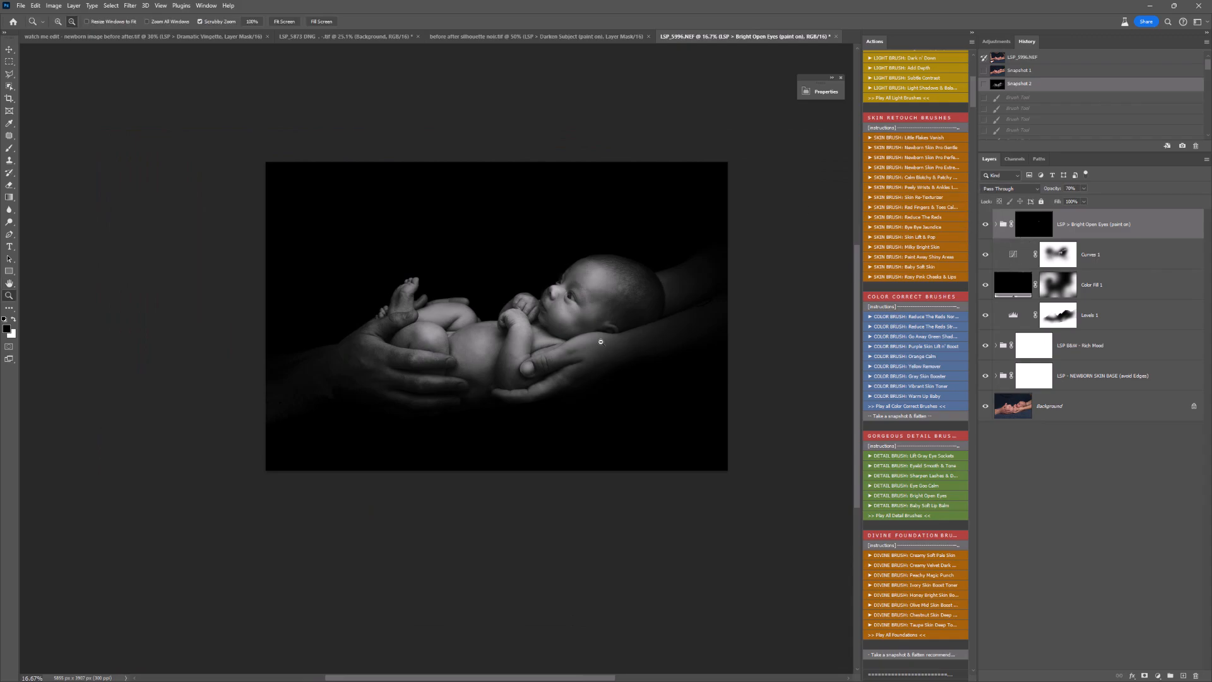
- Examine the finished baby portrait up close and compare it with the original at 50% zoom
ctrl+click(570, 333)
click(511, 329)
click(409, 392)
scroll(599, 426, up, 3)
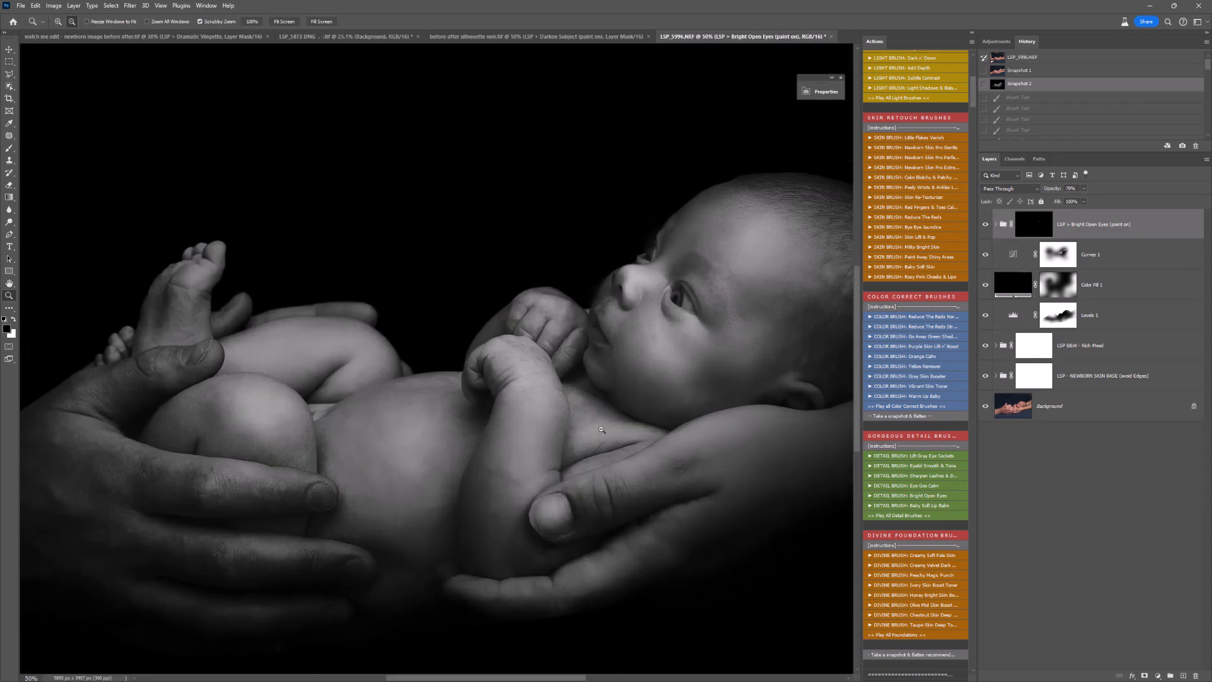
click(1003, 58)
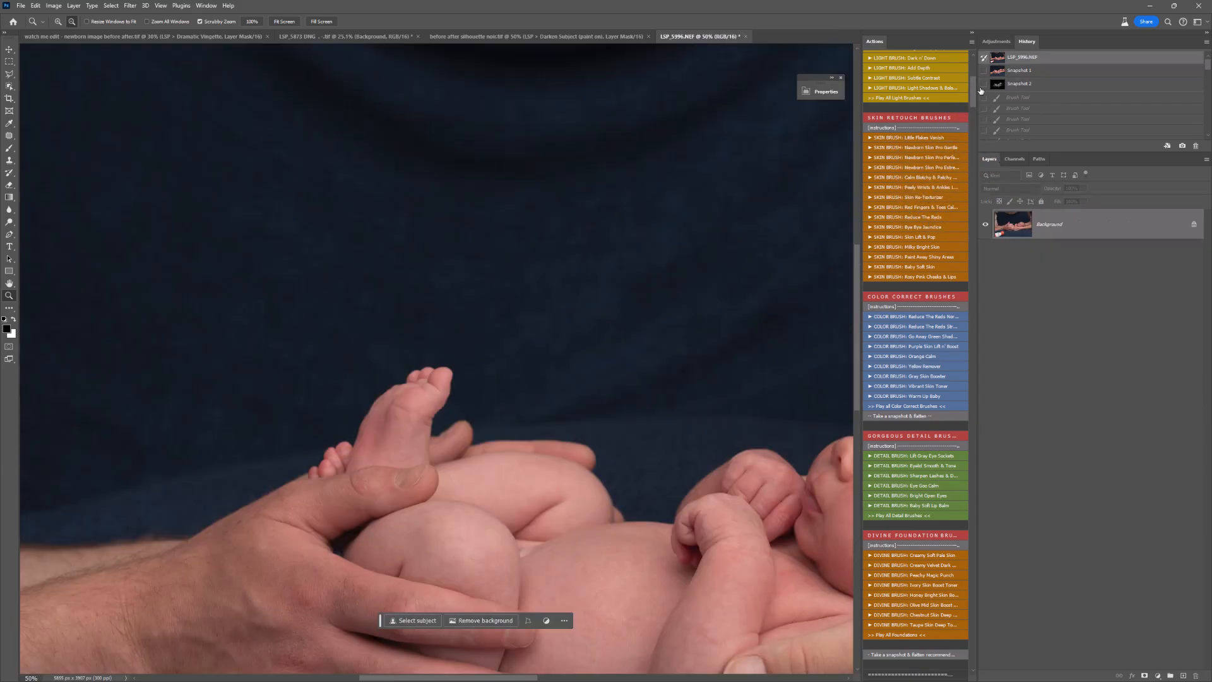
click(1018, 83)
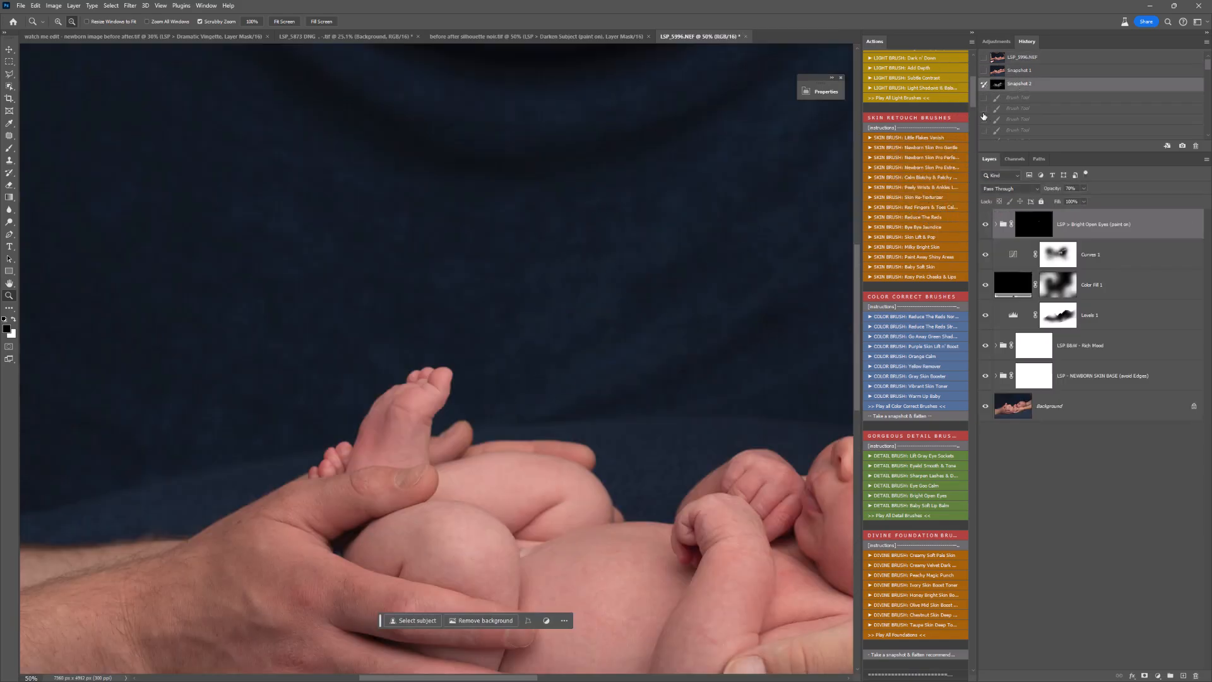